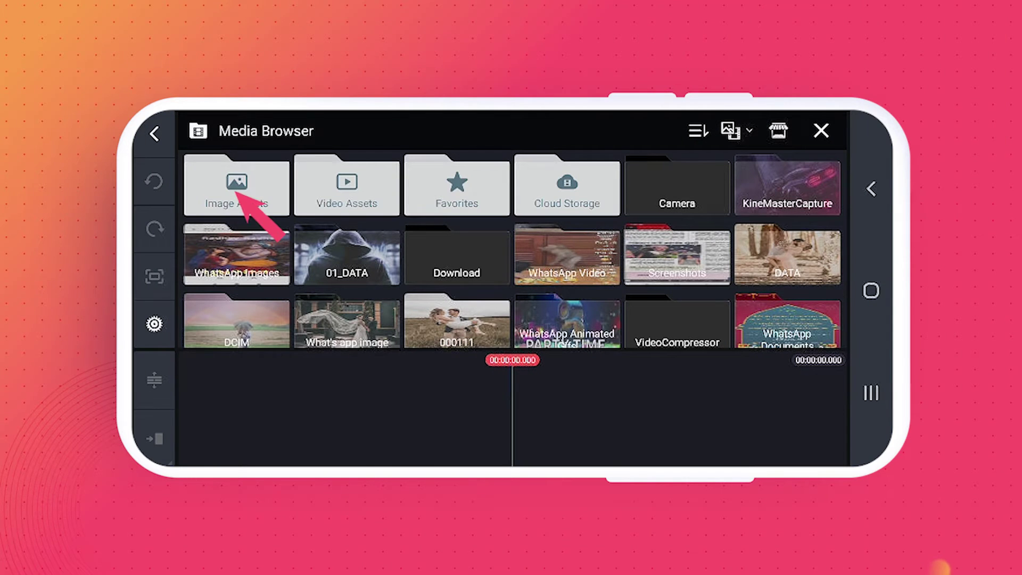
Add BG.jpeg from the 01_DATA folder as the first clip and stretch it to about 11.7 seconds
left_click(233, 190)
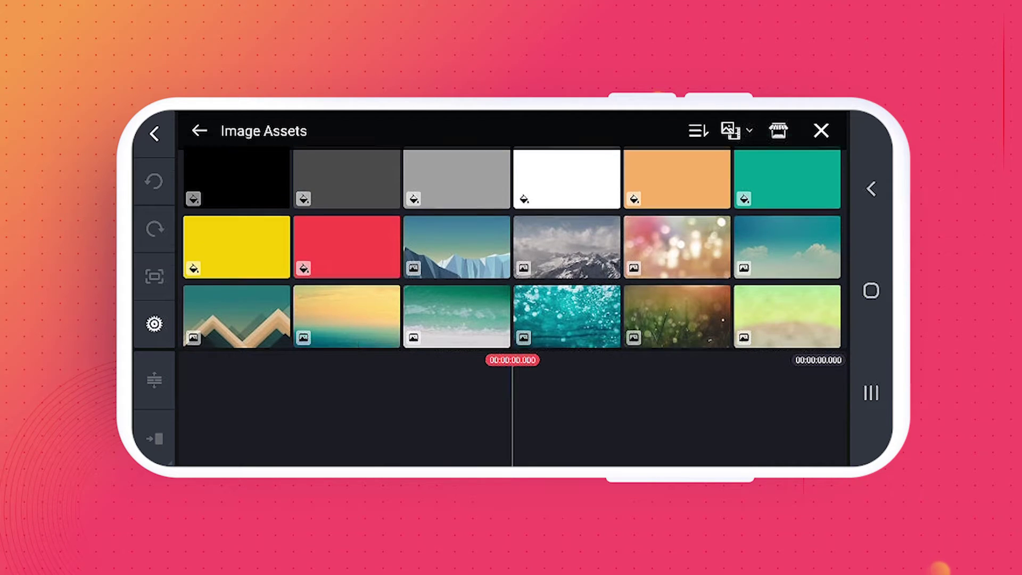
scroll(512, 250, "down", 3)
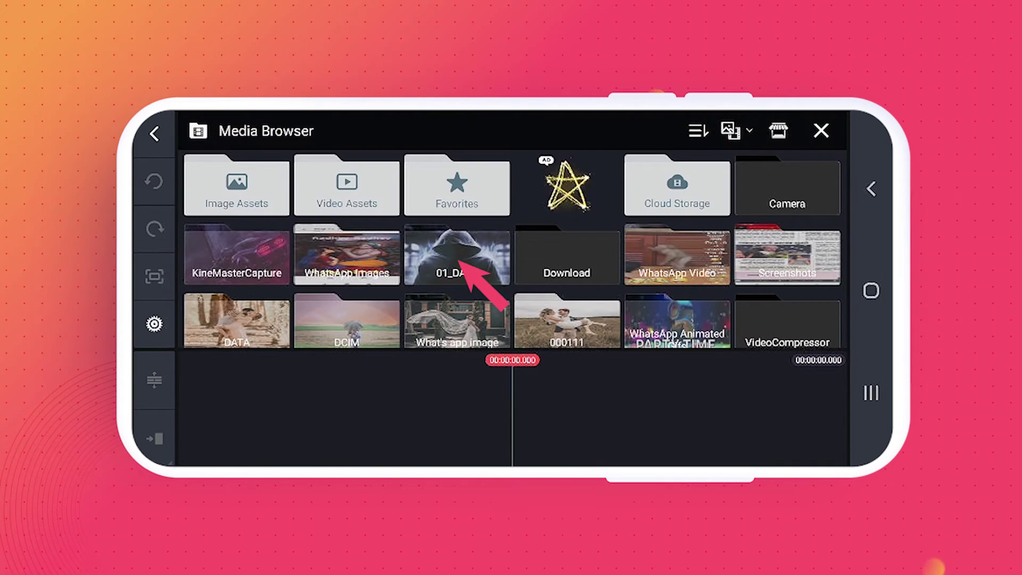
left_click(457, 258)
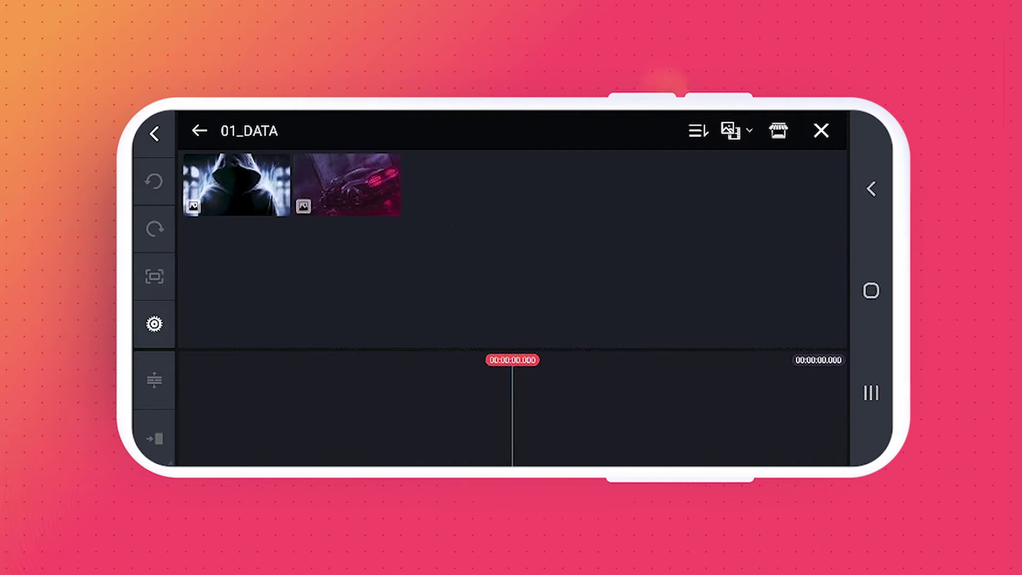
left_click(348, 184)
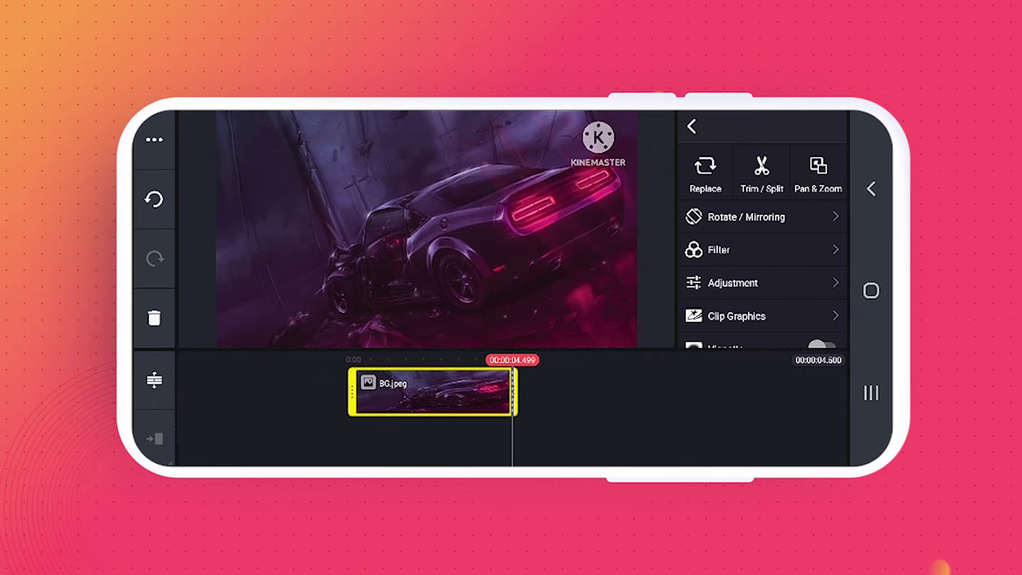
mouse_move(566, 391)
left_mouse_down()
mouse_move(634, 391)
mouse_move(518, 392)
mouse_move(621, 391)
left_mouse_up()
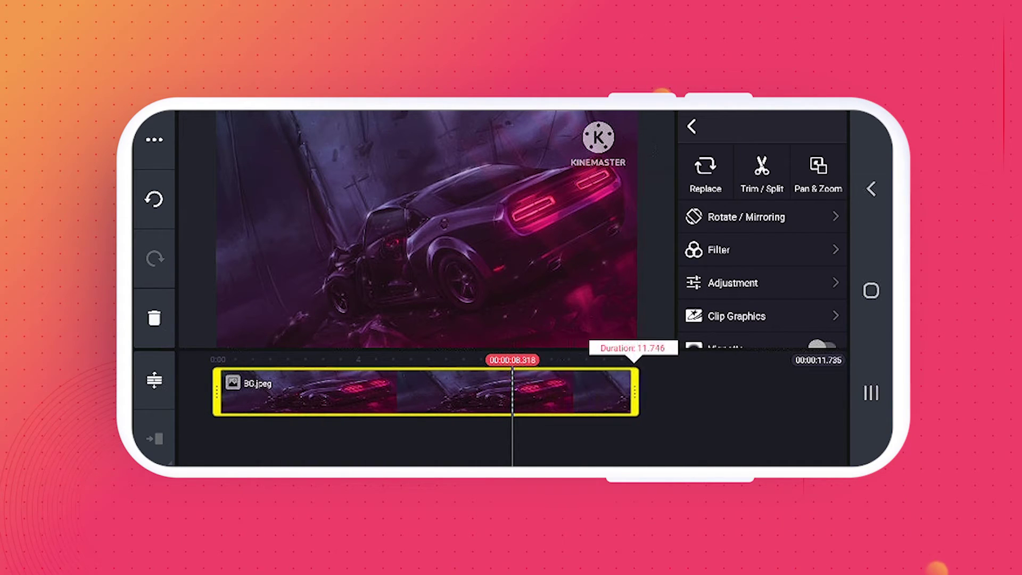
scroll(513, 391, "left", 10)
Add a black solid-colour image layer and stretch it across the roughly 12-second timeline
left_click(692, 126)
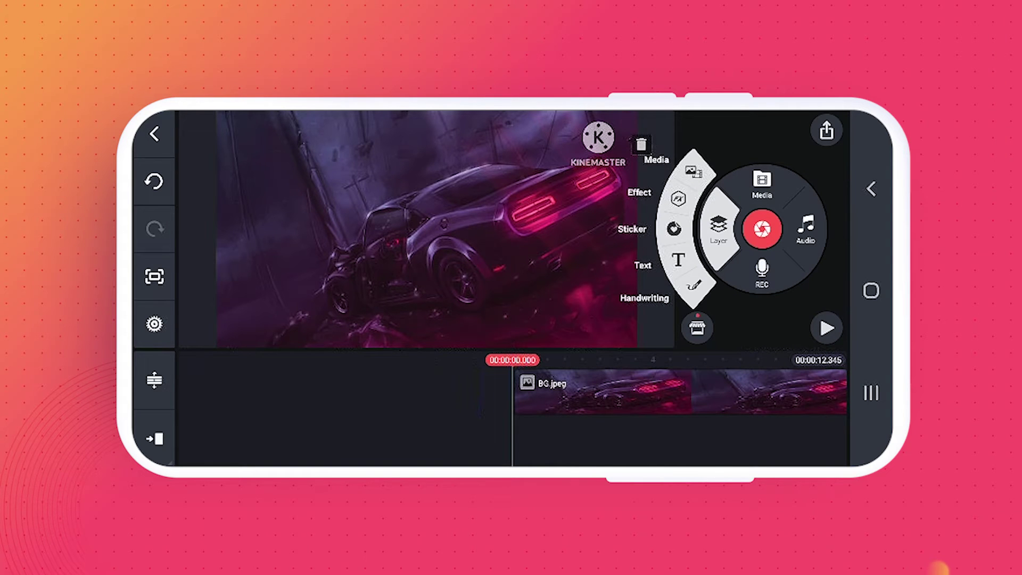
left_click(762, 184)
left_click(233, 184)
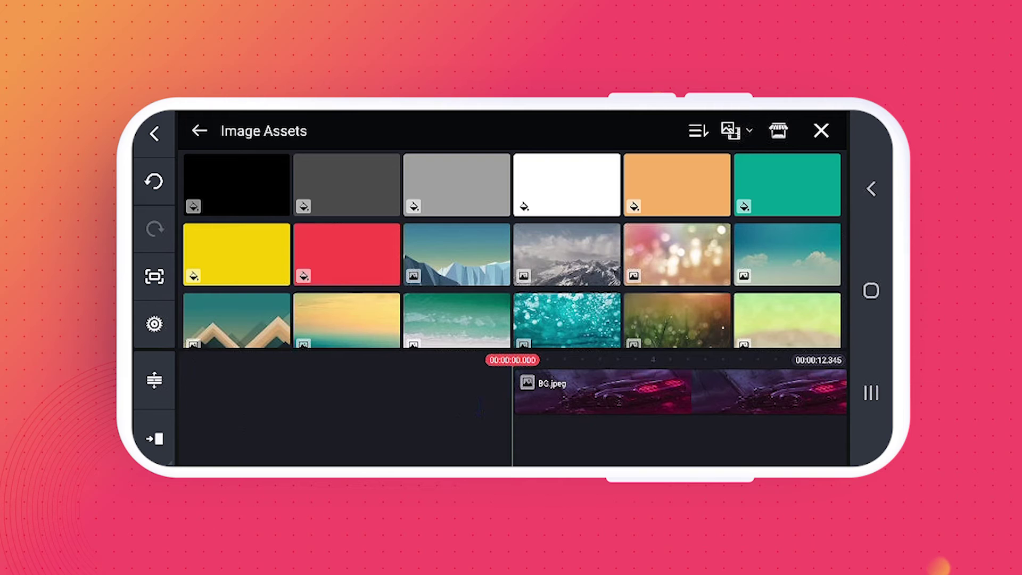
left_click(236, 184)
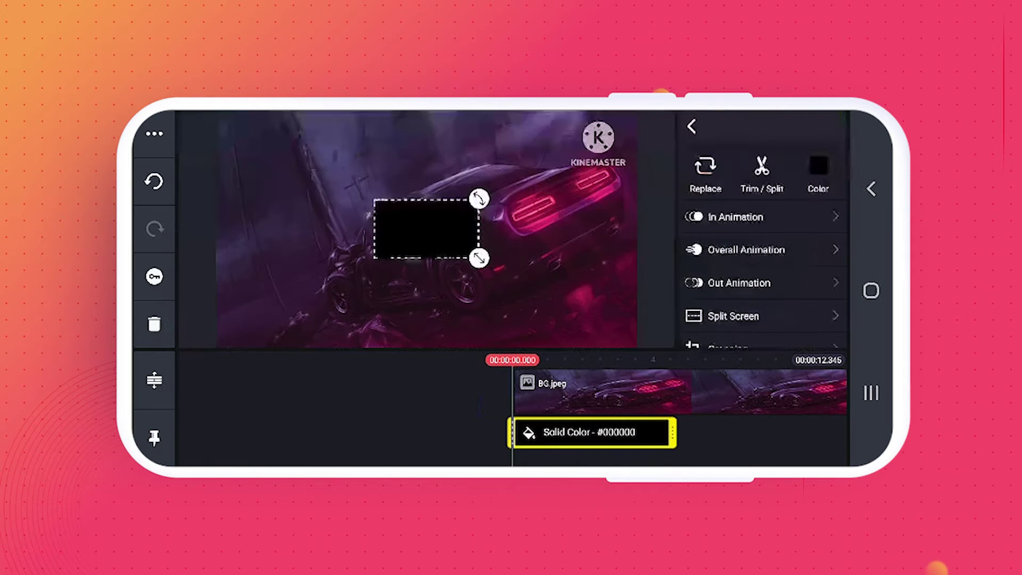
left_click_drag(685, 432, 844, 433)
left_click_drag(745, 391, 453, 392)
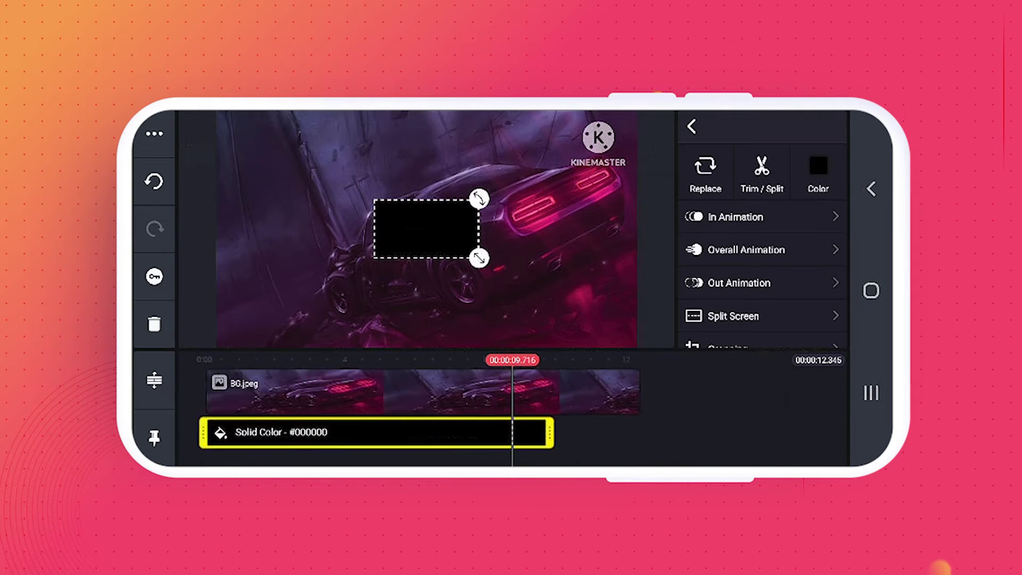
left_click_drag(548, 432, 600, 433)
left_click_drag(320, 391, 662, 392)
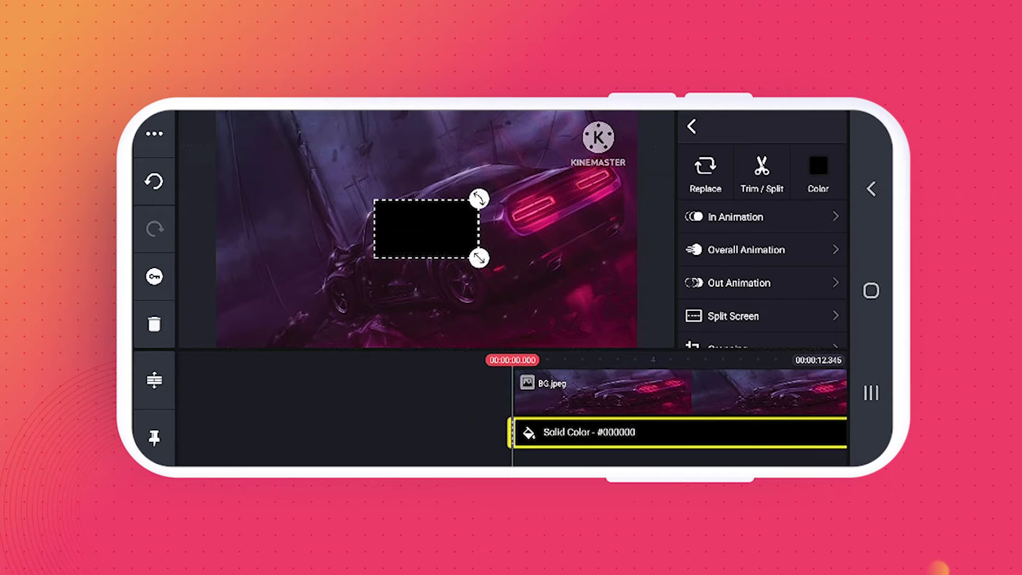
scroll(763, 250, "down", 2)
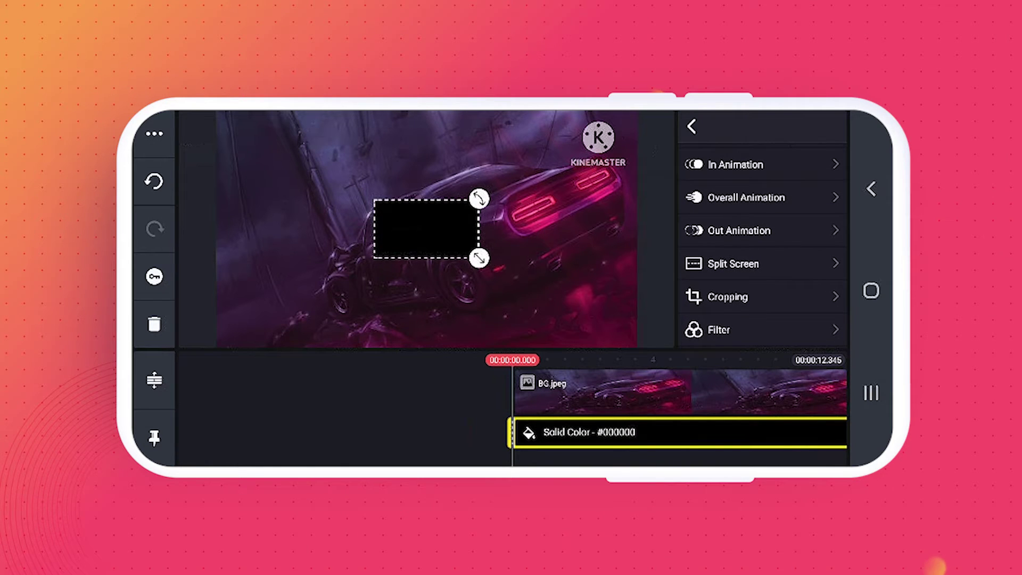
Make the black layer fill the frame with Split Screen and lower its opacity to about 56%
left_click(745, 263)
left_click(795, 203)
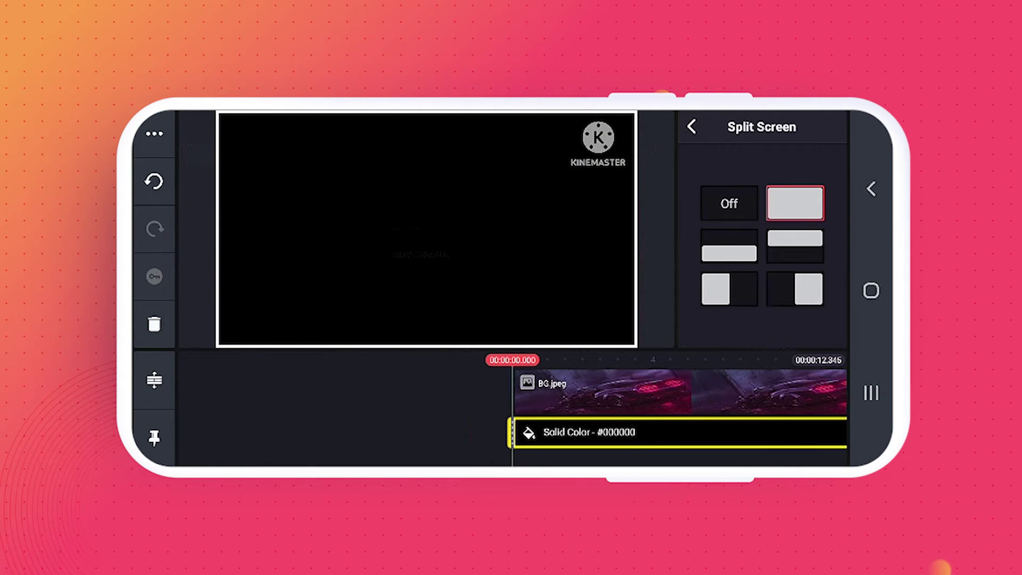
left_click(691, 127)
scroll(763, 250, "down", 2)
left_click(753, 290)
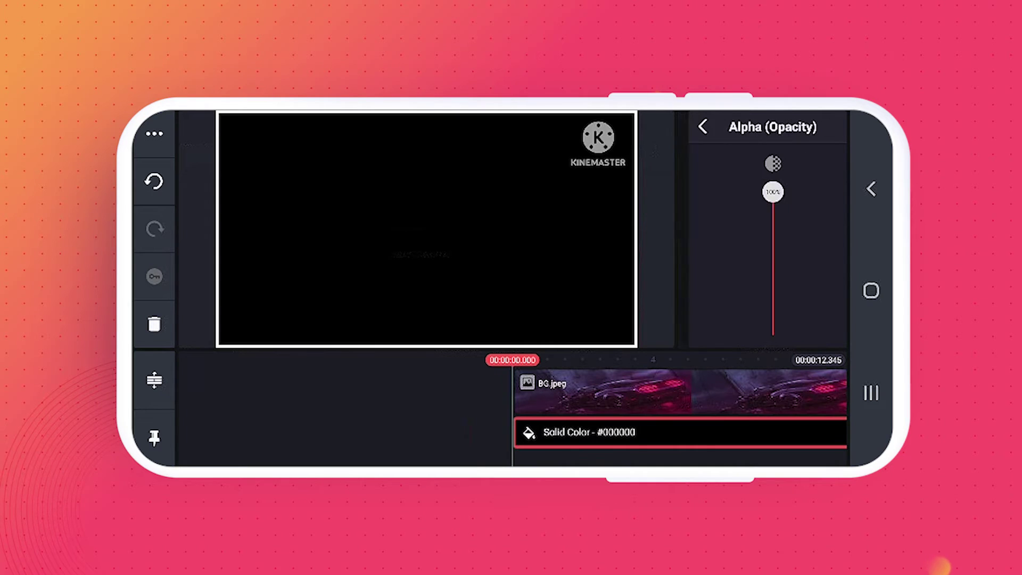
left_click_drag(774, 192, 762, 216)
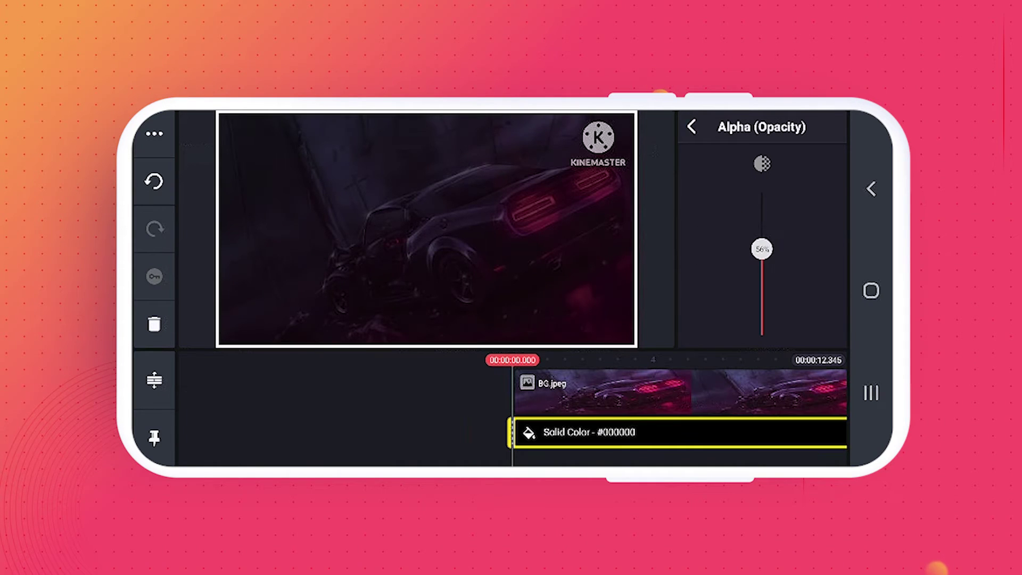
left_click(691, 127)
Add the hooded-figure image as a layer and extend it across the whole timeline
left_click(692, 127)
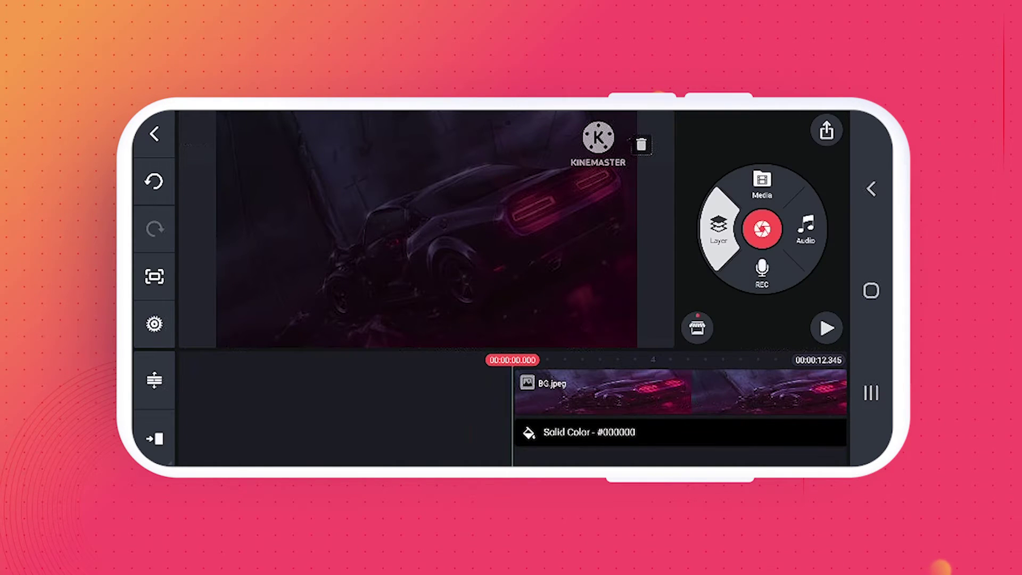
left_click(693, 171)
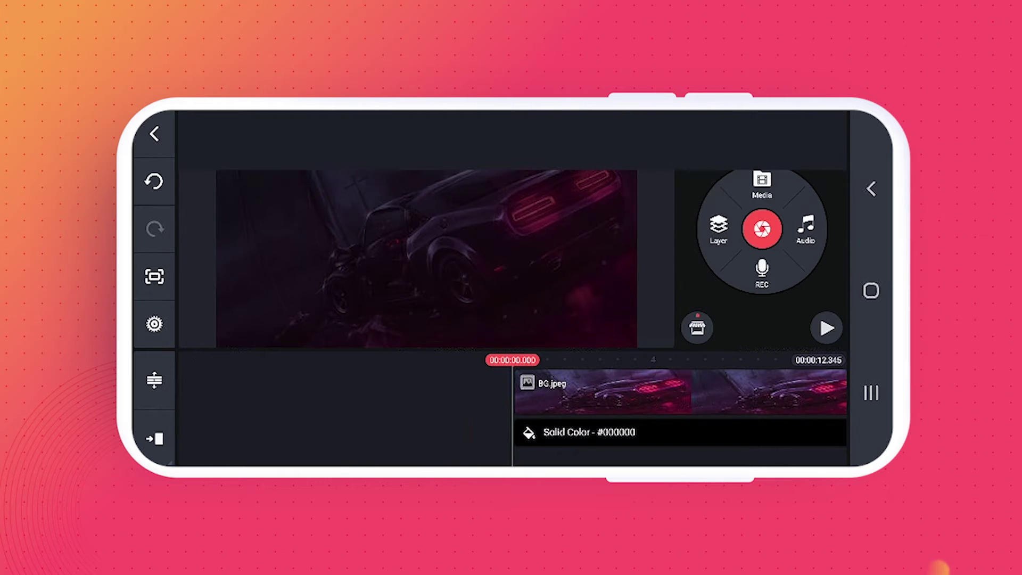
left_click(236, 184)
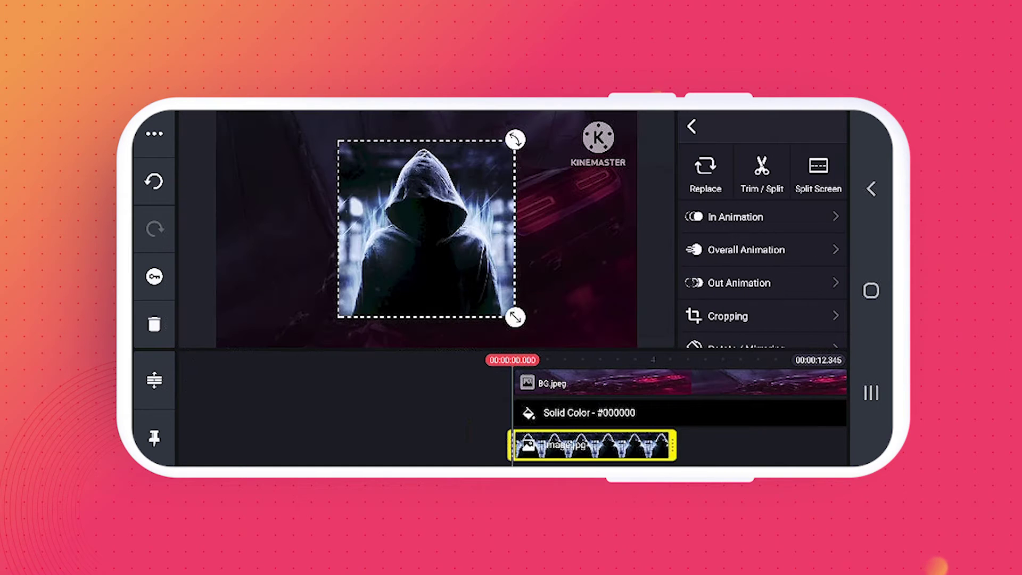
left_click_drag(662, 445, 847, 445)
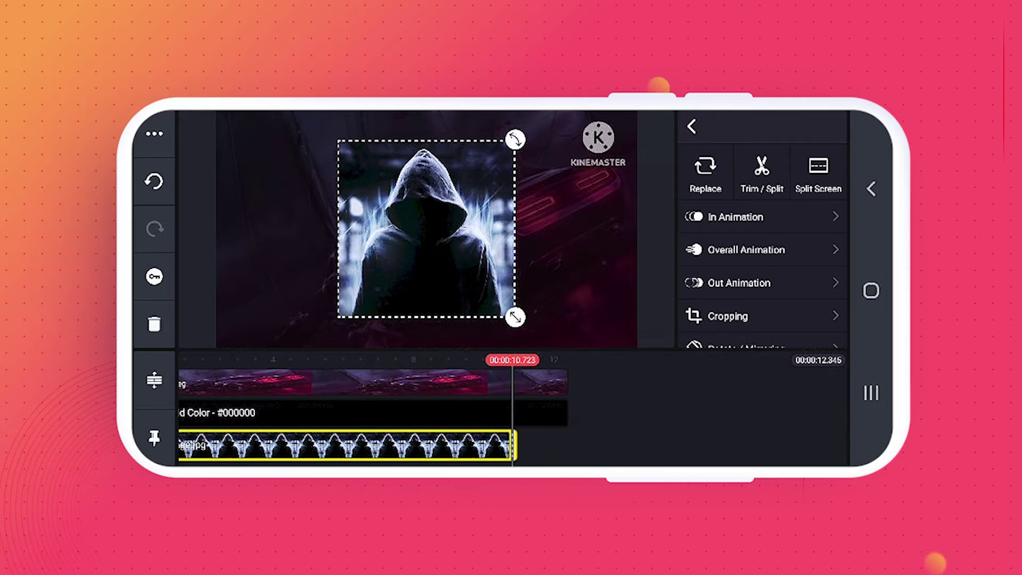
scroll(512, 416, "left", 10)
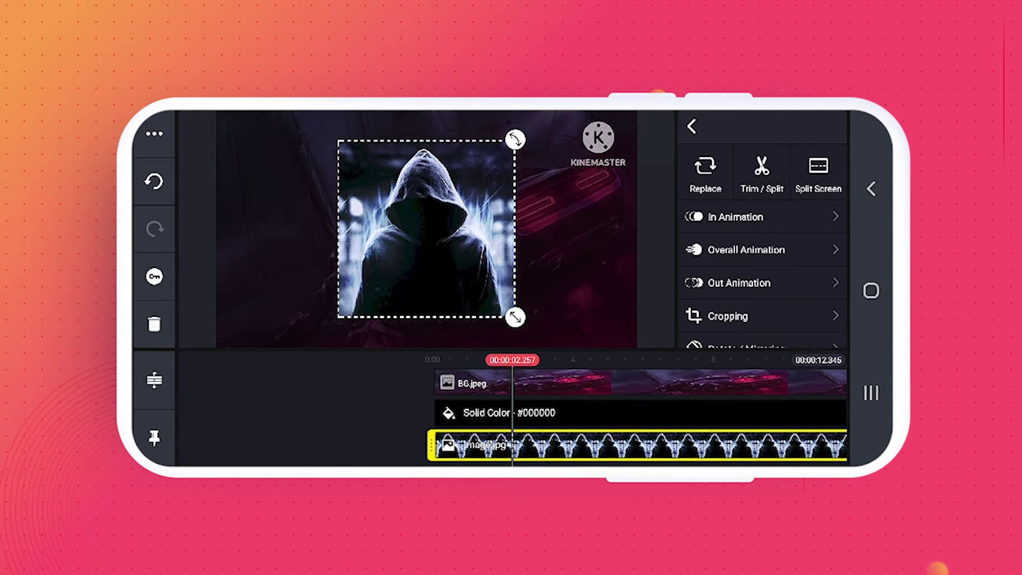
Mask the hooded image into a circle, then shrink it and centre it in the frame
left_click(728, 316)
left_click(761, 209)
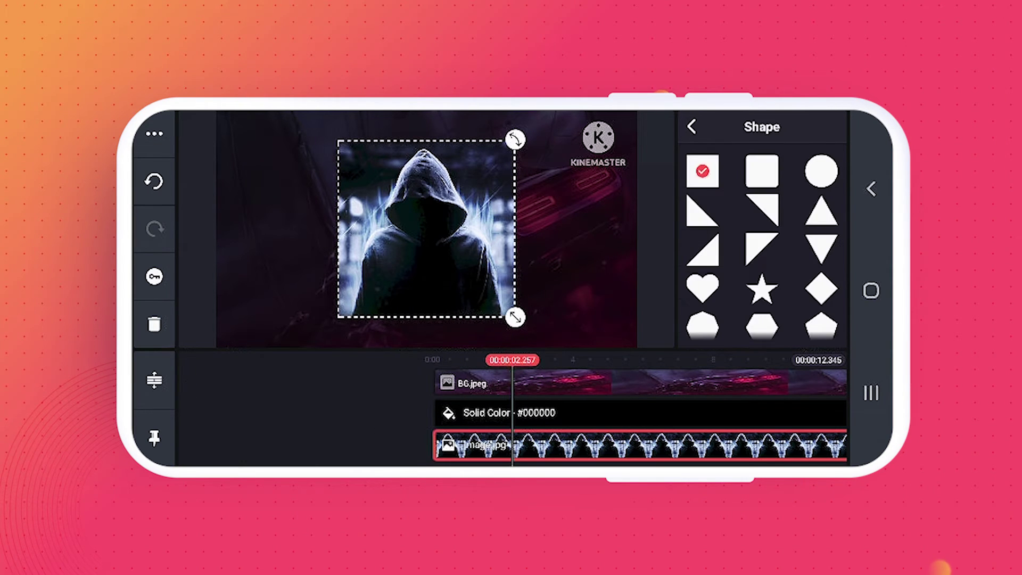
left_click(822, 171)
left_click_drag(516, 318, 440, 240)
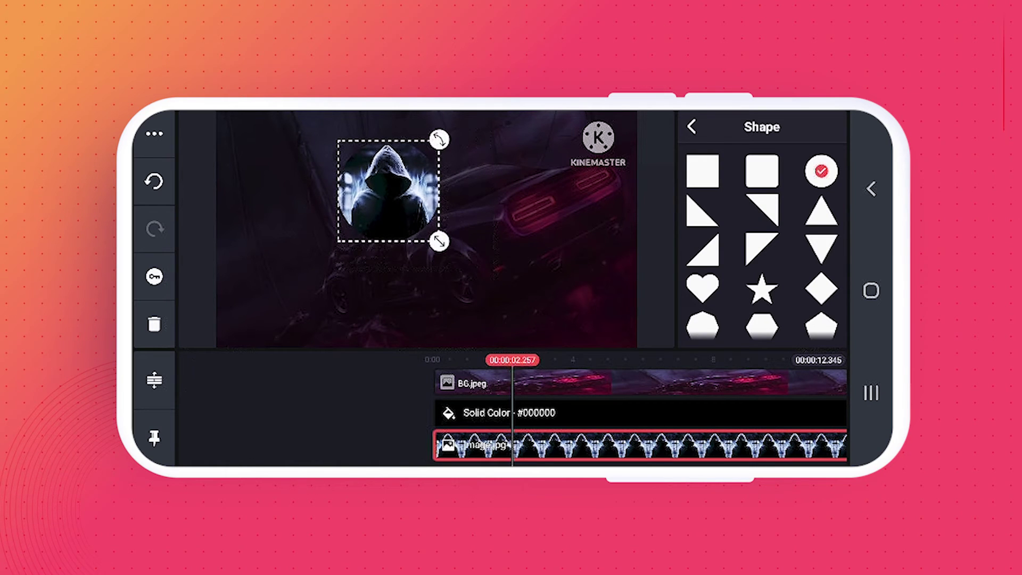
mouse_move(390, 190)
left_mouse_down()
mouse_move(441, 238)
mouse_move(438, 218)
mouse_move(438, 229)
left_mouse_up()
left_click(692, 126)
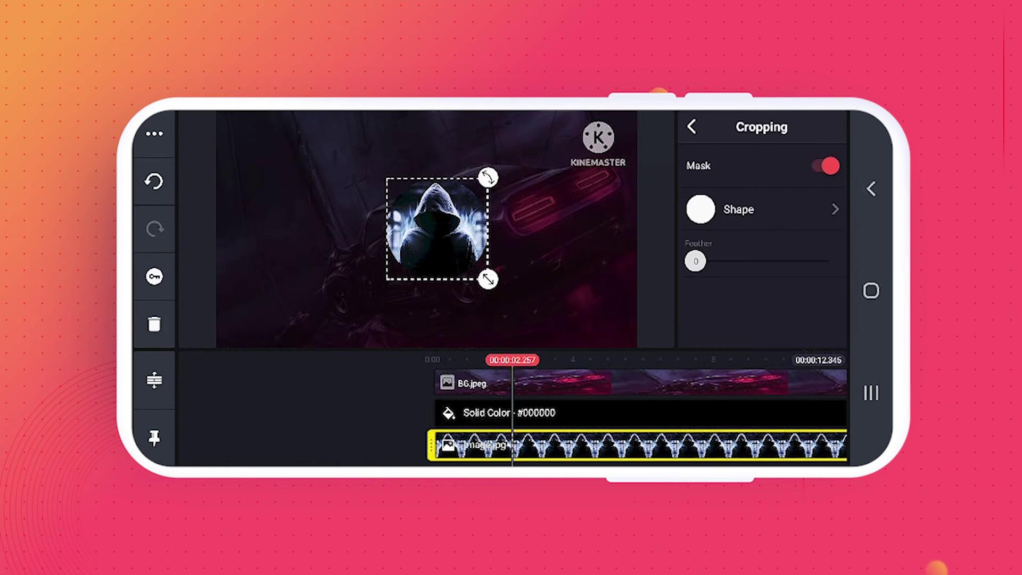
left_click(693, 126)
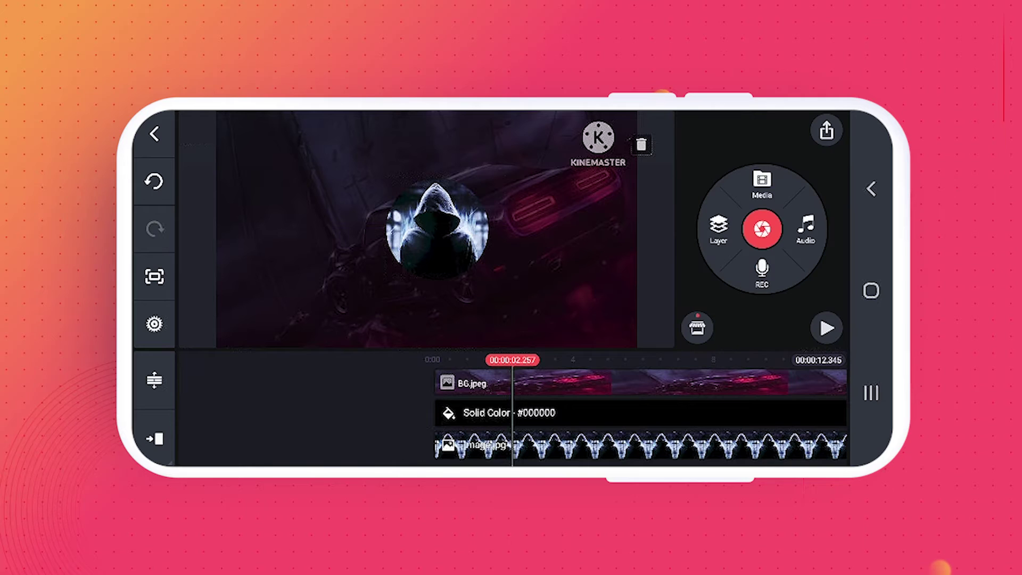
Pick a song in the Audio Browser and add it as the 12-second soundtrack
left_click(805, 228)
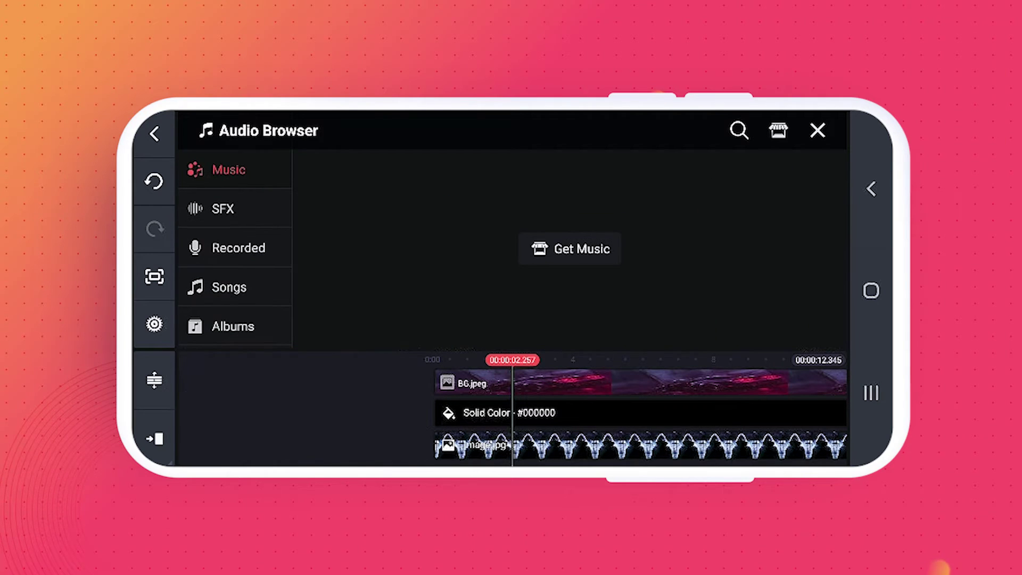
scroll(235, 249, "down", 3)
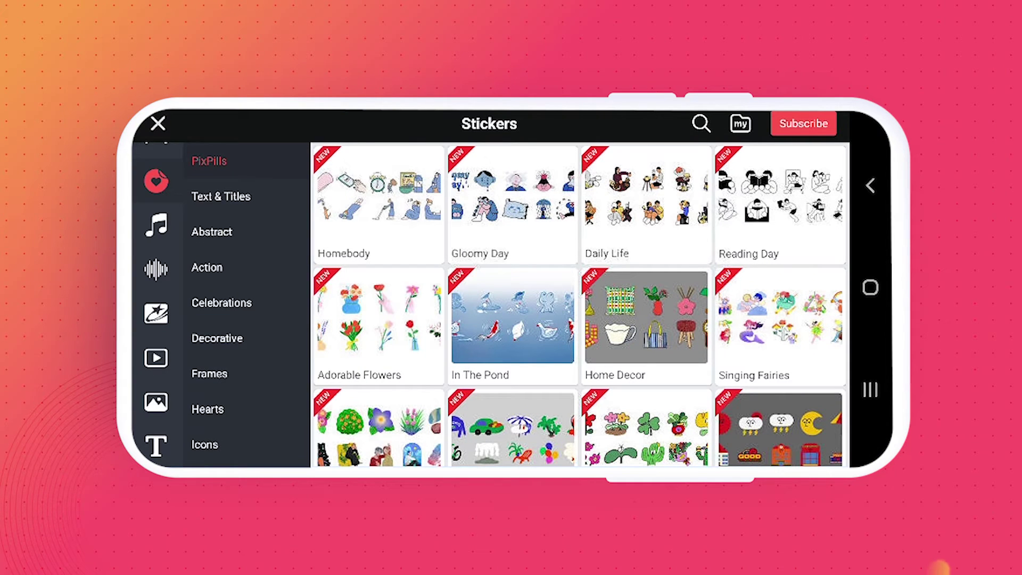
Scroll the Asset Store down to the Special Effects sticker category
scroll(245, 303, "down", 1)
scroll(245, 303, "down", 1)
scroll(245, 303, "down", 1)
scroll(245, 304, "down", 2)
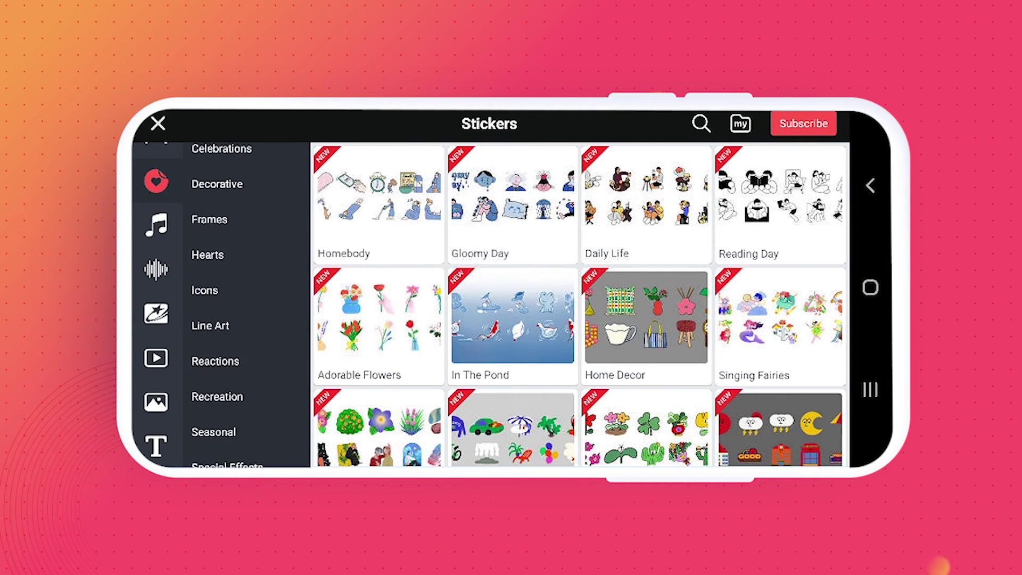
scroll(245, 303, "down", 1)
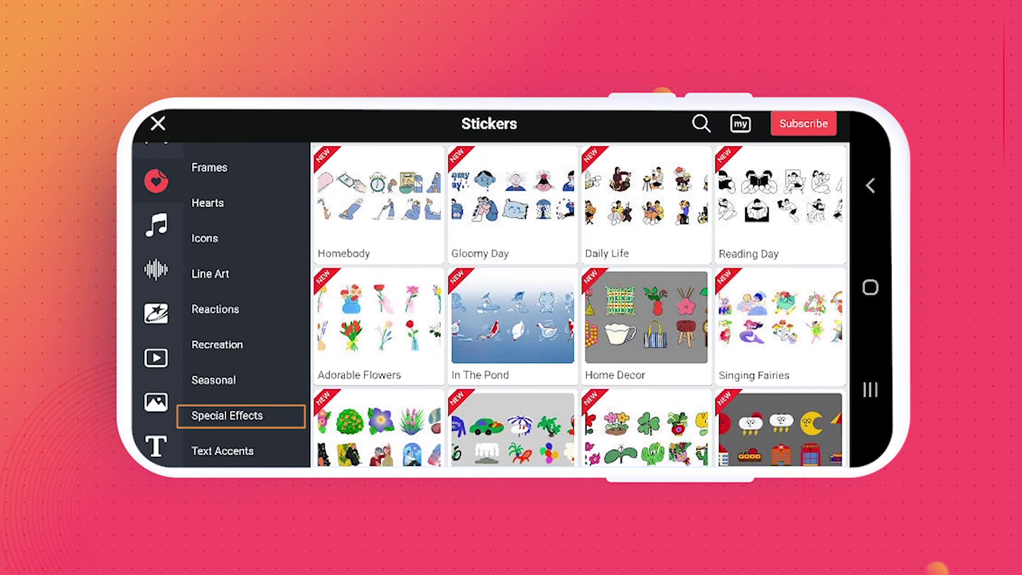
left_click(227, 416)
Open the Audio Spectrum sticker pack, then leave the store and return to the editor
scroll(579, 304, "down", 1)
scroll(578, 303, "down", 1)
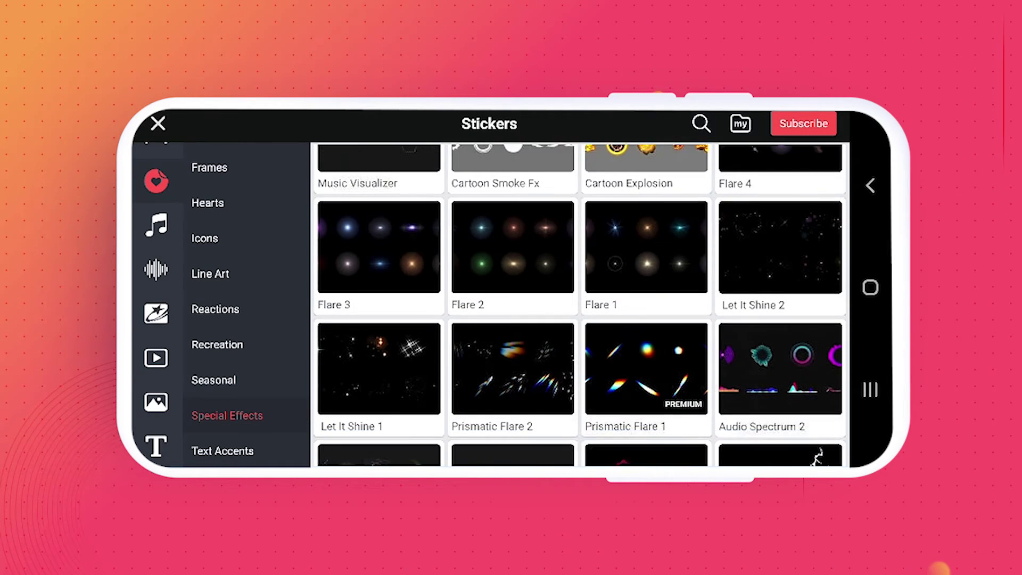
scroll(579, 304, "down", 1)
scroll(579, 303, "down", 3)
scroll(579, 304, "down", 3)
left_click(646, 237)
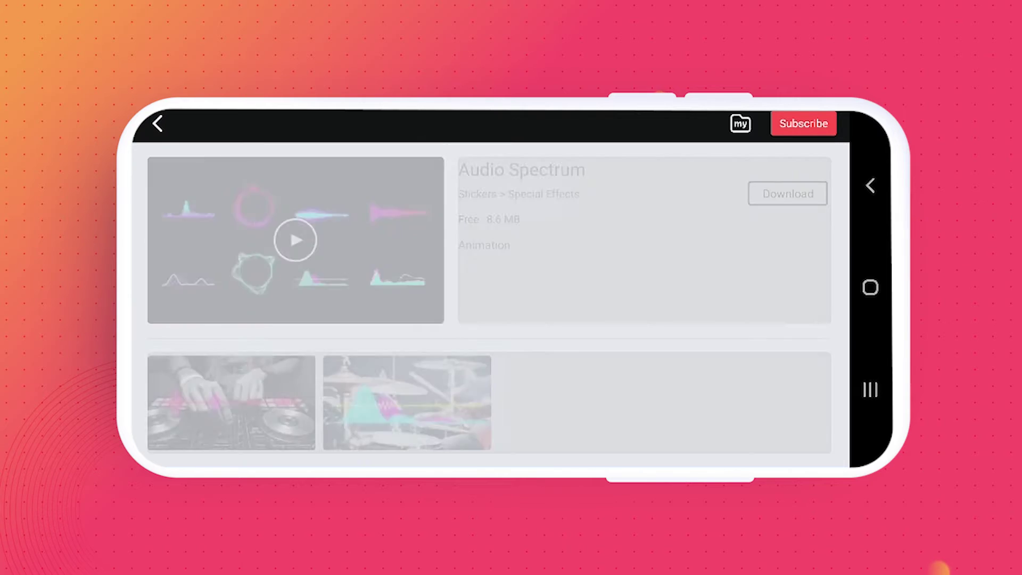
left_click(158, 123)
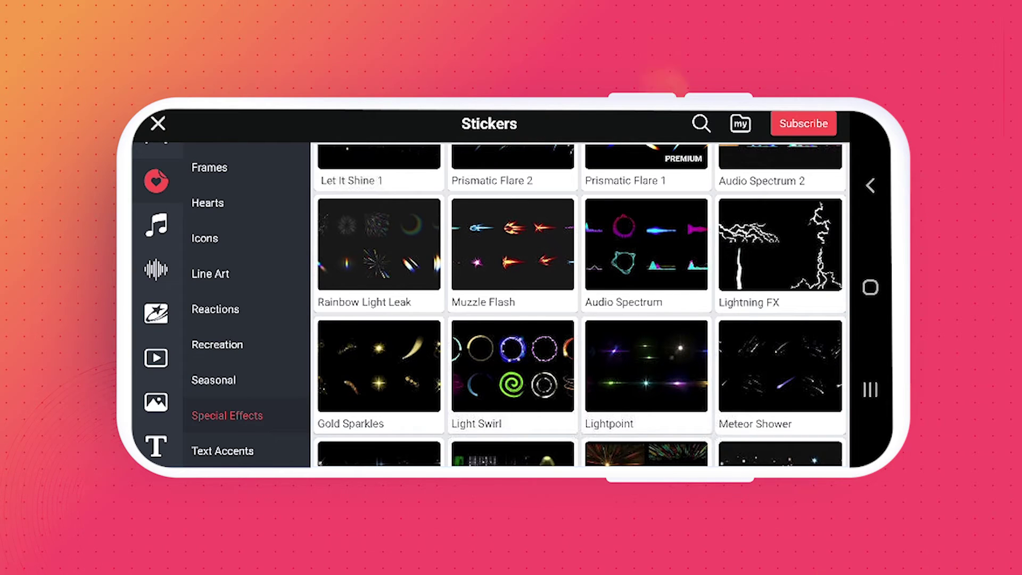
key("Escape")
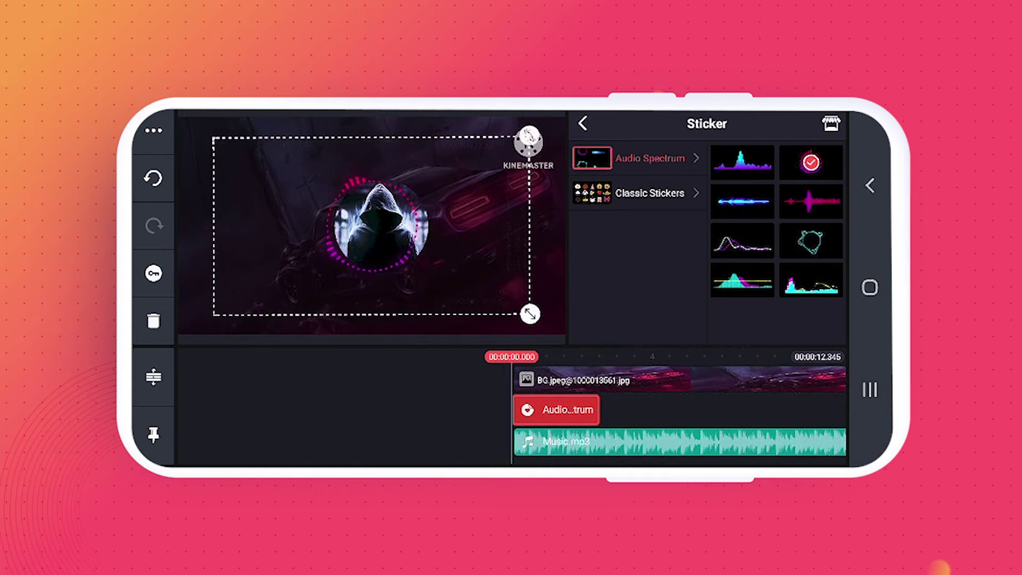
Stretch the Audio Spectrum sticker to the clip's end, preview playback, and open export settings
left_click_drag(599, 409, 514, 410)
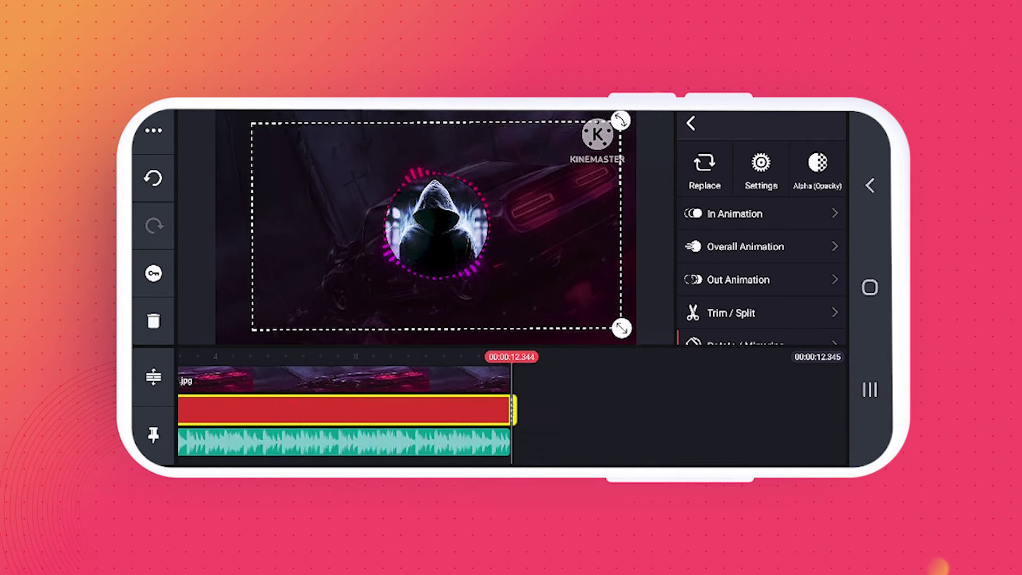
scroll(512, 410, "left", 10)
key("space")
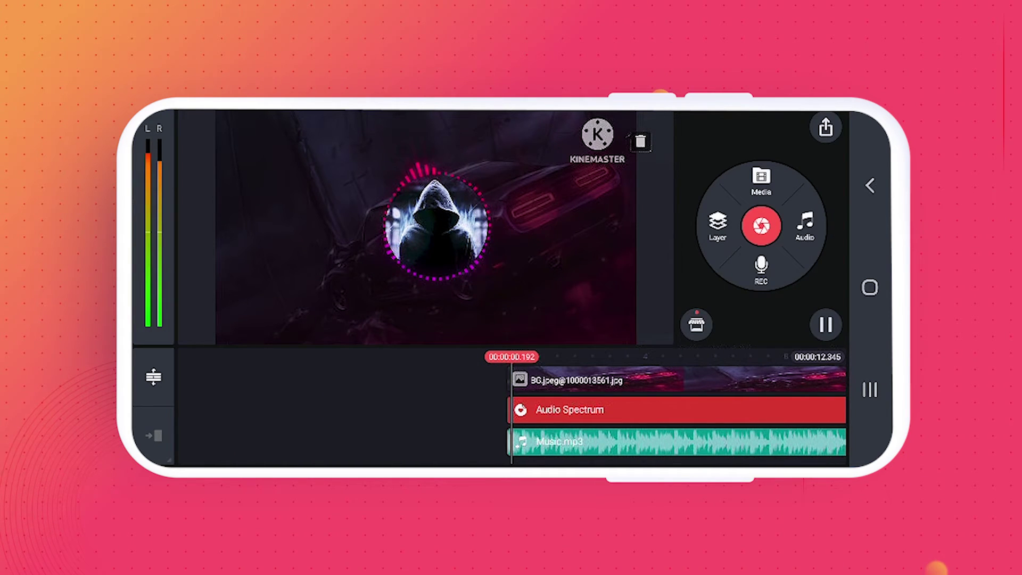
left_click(826, 128)
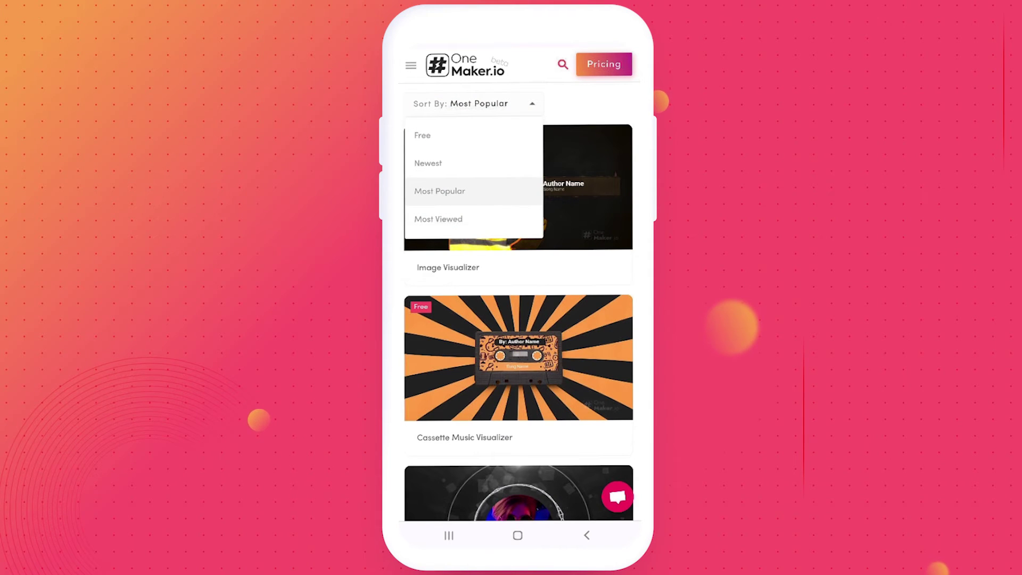
Filter the visualizer gallery to free templates and scroll through the first page
left_click(422, 135)
scroll(518, 298, "down", 10)
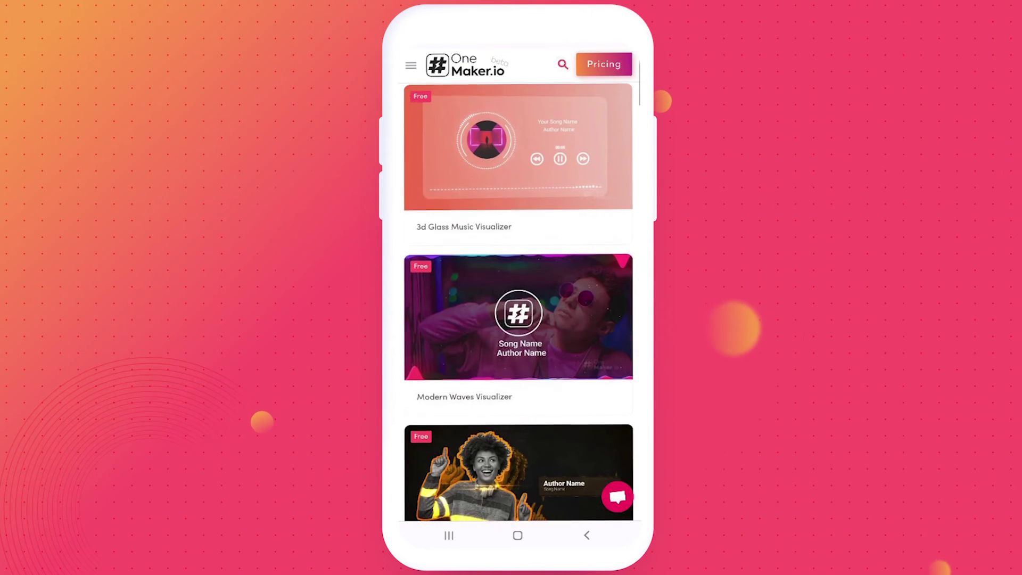
scroll(518, 299, "down", 5)
scroll(519, 298, "down", 2)
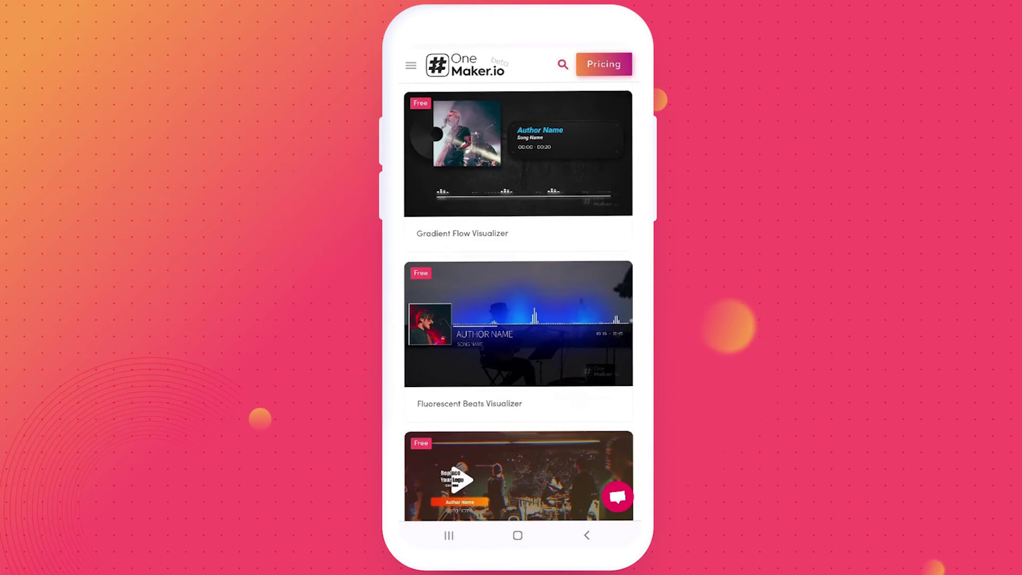
scroll(518, 298, "down", 3)
scroll(518, 298, "down", 3)
scroll(518, 298, "down", 3)
scroll(518, 298, "down", 3)
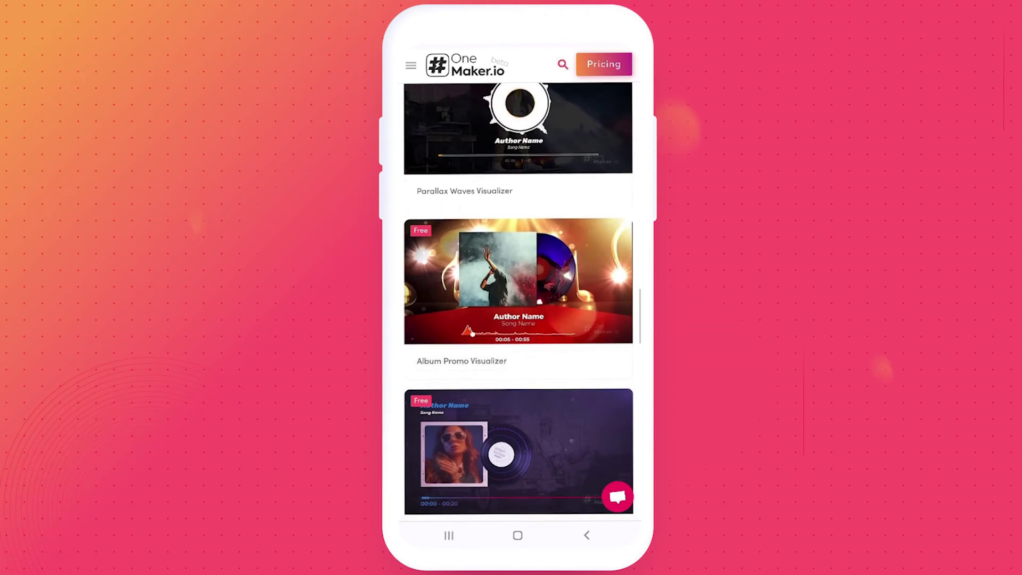
scroll(518, 298, "down", 5)
scroll(518, 299, "down", 1)
scroll(518, 298, "down", 4)
scroll(519, 298, "down", 1)
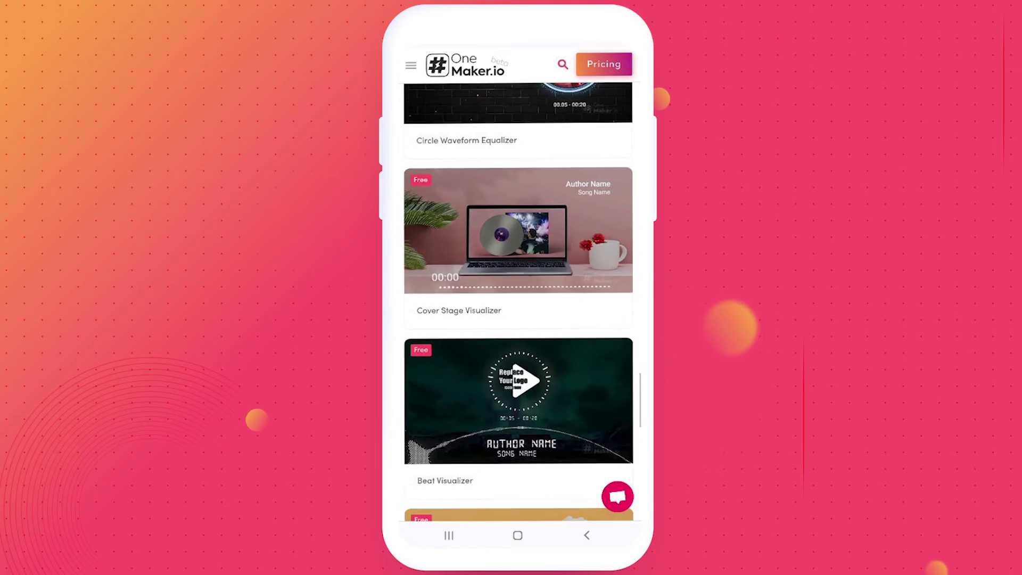
scroll(519, 298, "down", 5)
Go to page 2 and scroll down to the Fire Vinyl Music Visualizer
left_click(519, 448)
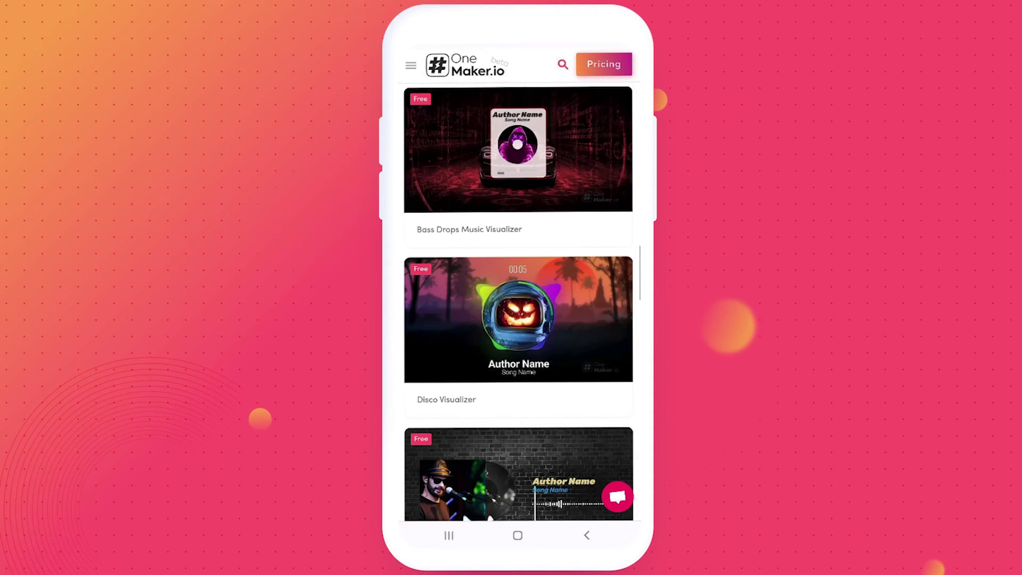
scroll(518, 299, "down", 3)
scroll(518, 298, "down", 2)
scroll(518, 298, "down", 1)
scroll(518, 298, "down", 1)
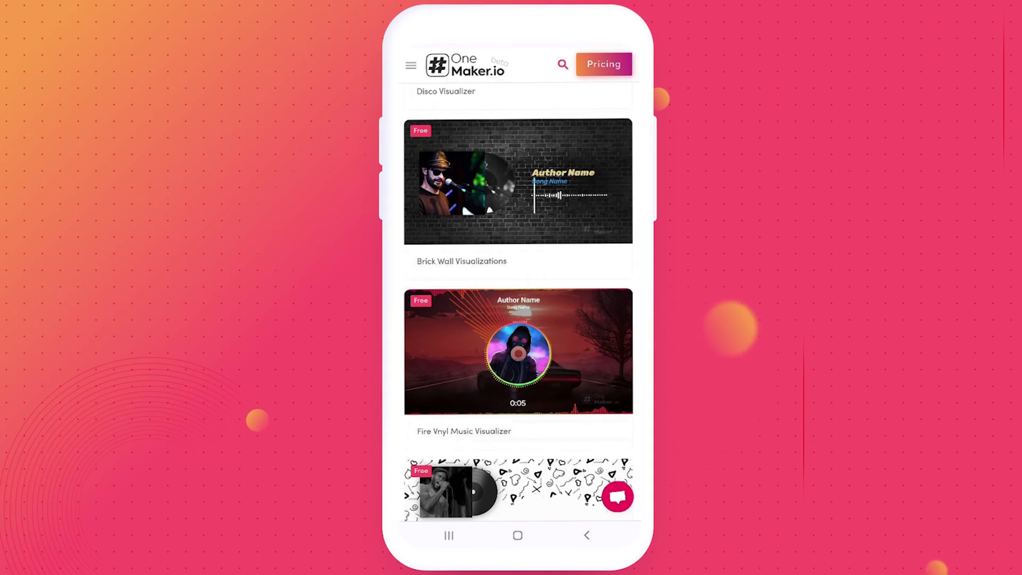
Open the Fire Vinyl template and review the Author Name text's font and colour options
left_click(518, 351)
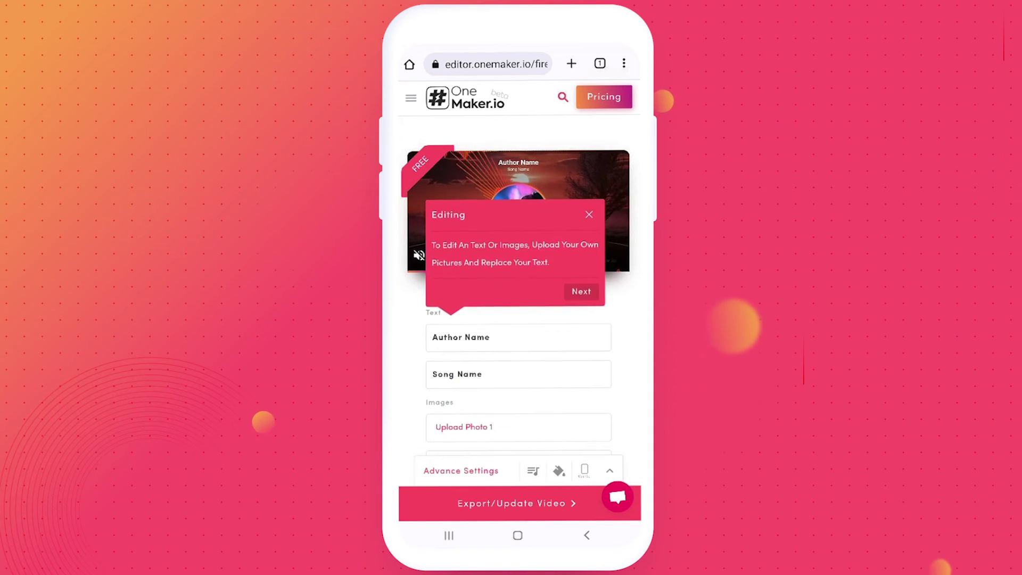
left_click(589, 214)
left_click(489, 337)
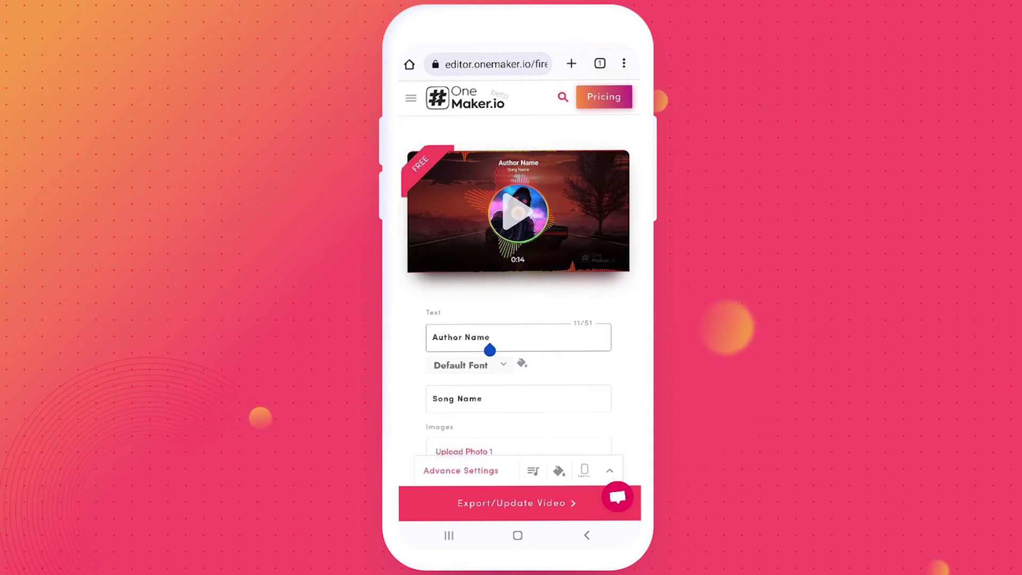
scroll(469, 298, "down", 2)
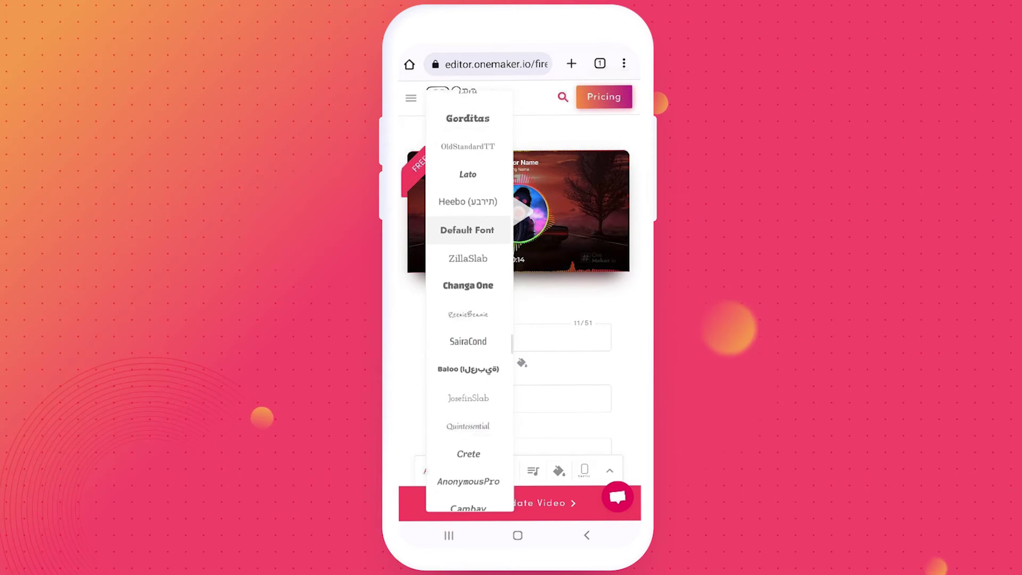
left_click(469, 229)
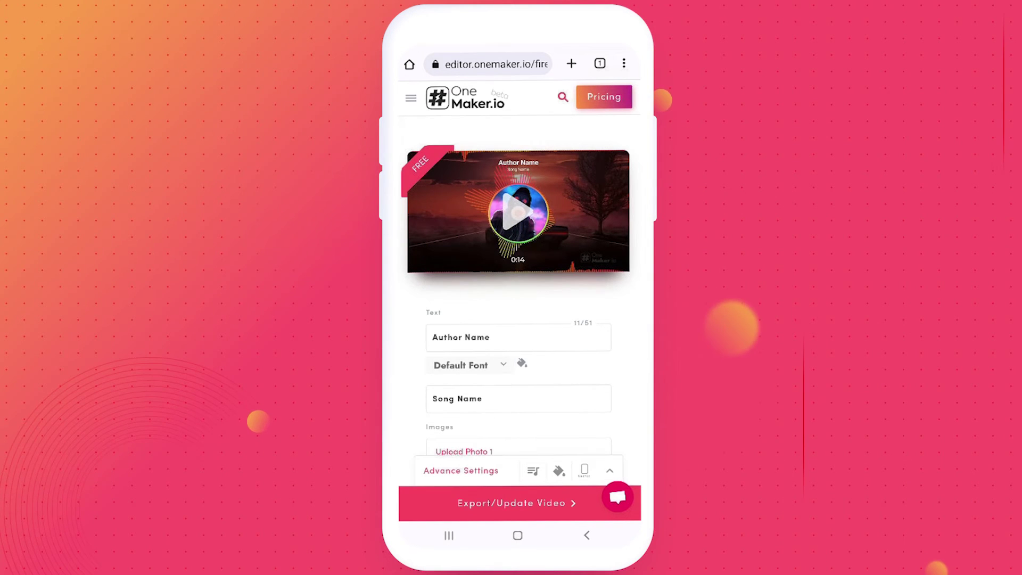
left_click(522, 363)
left_click(492, 370)
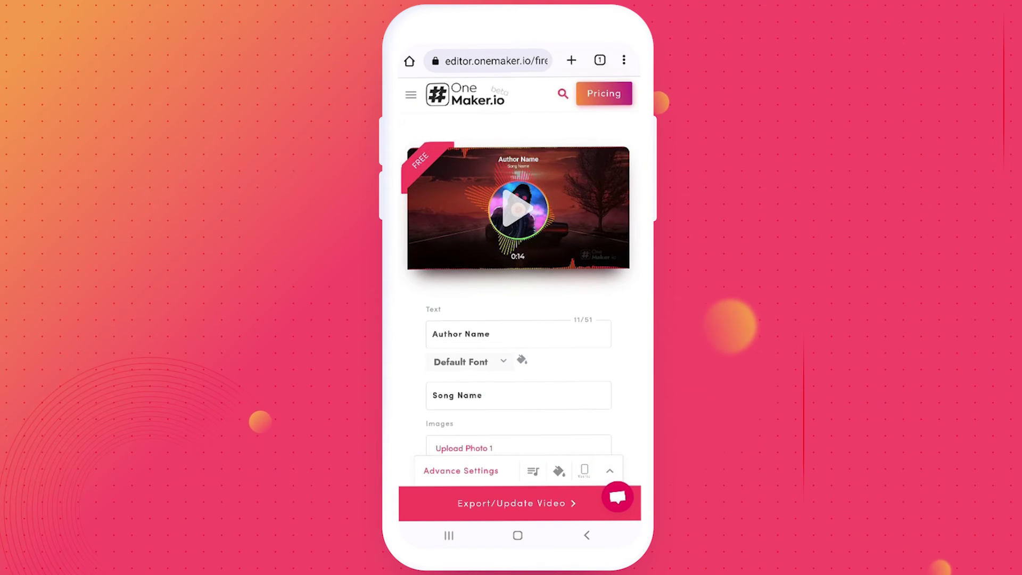
scroll(519, 266, "down", 2)
scroll(519, 266, "down", 1)
Upload BG.jpeg from 01_DATA as Photo 1 and apply the crop
left_click(519, 396)
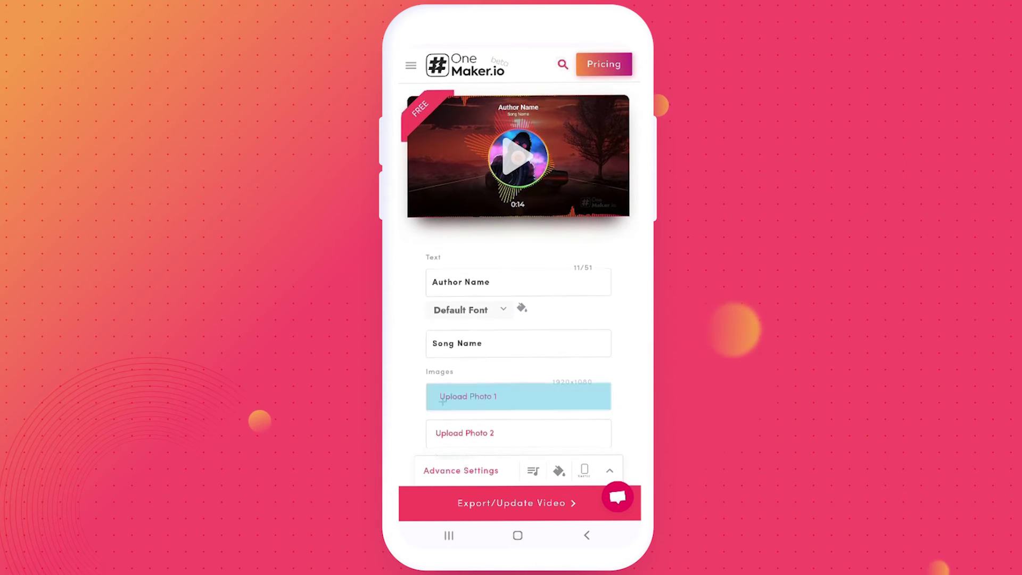
left_click(445, 210)
left_click(418, 165)
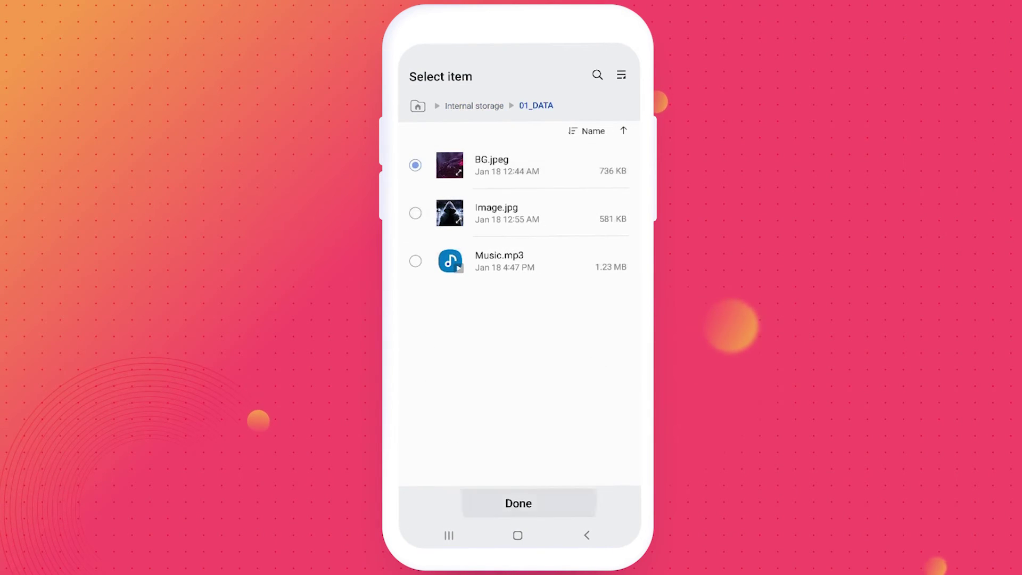
left_click(518, 503)
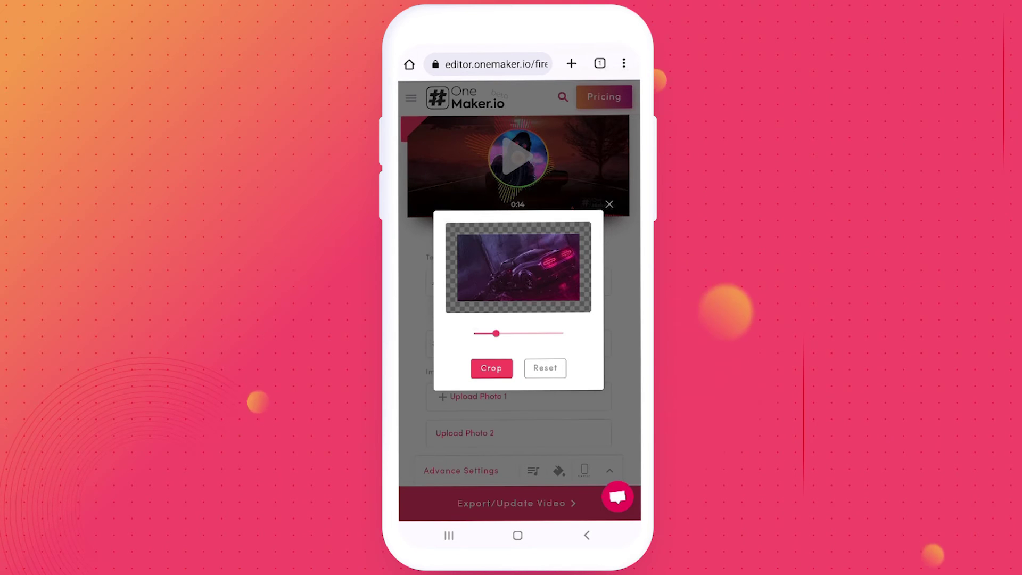
left_click(492, 368)
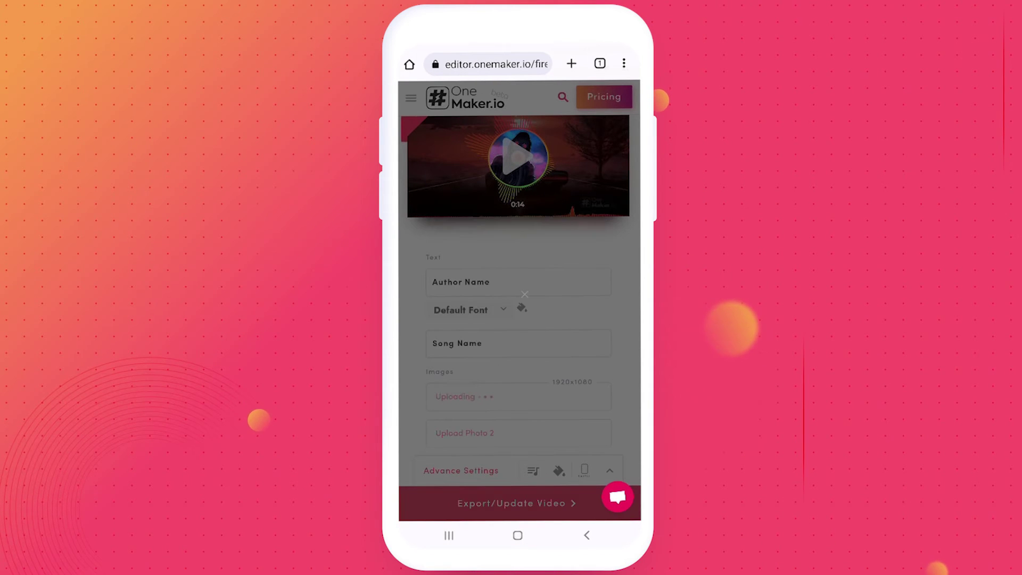
Upload Image.jpg, the hooded figure, as Photo 2
scroll(519, 319, "down", 2)
left_click(463, 434)
left_click(479, 210)
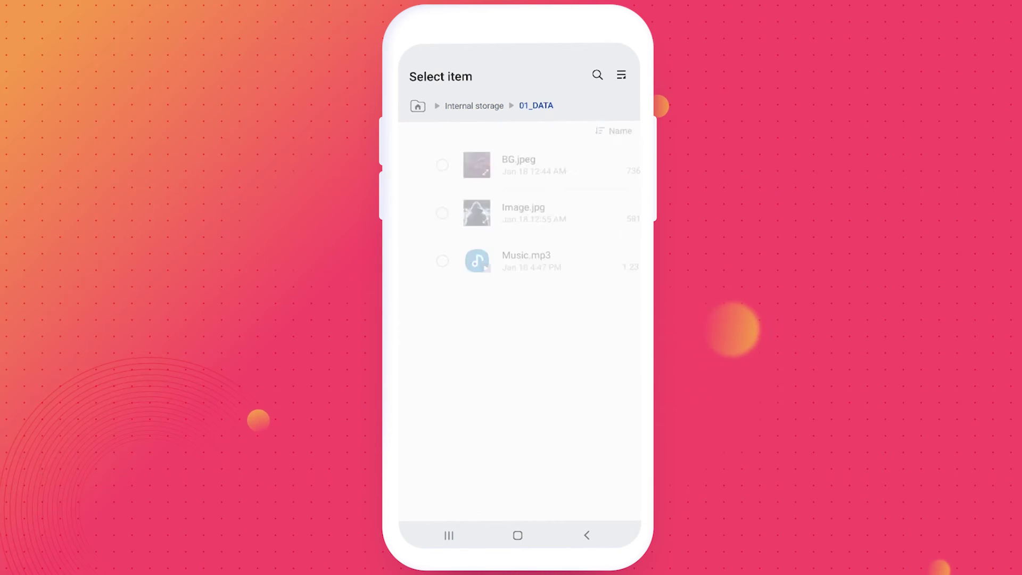
left_click(518, 502)
left_click(493, 393)
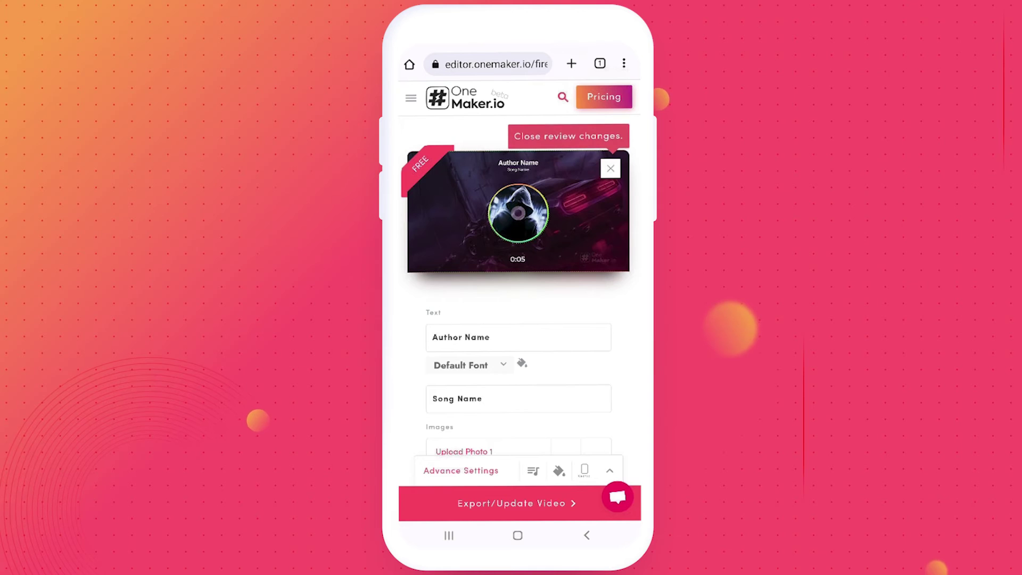
Upload Music.mp3 from 01_DATA as the soundtrack under Advanced Settings
left_click(462, 471)
left_click(502, 318)
left_click(479, 209)
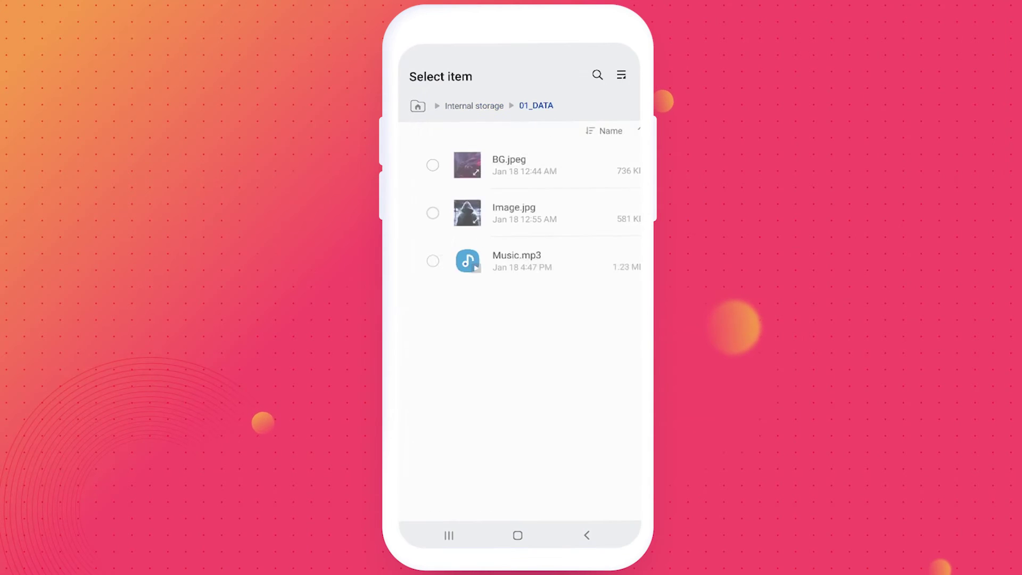
left_click(433, 261)
left_click(519, 503)
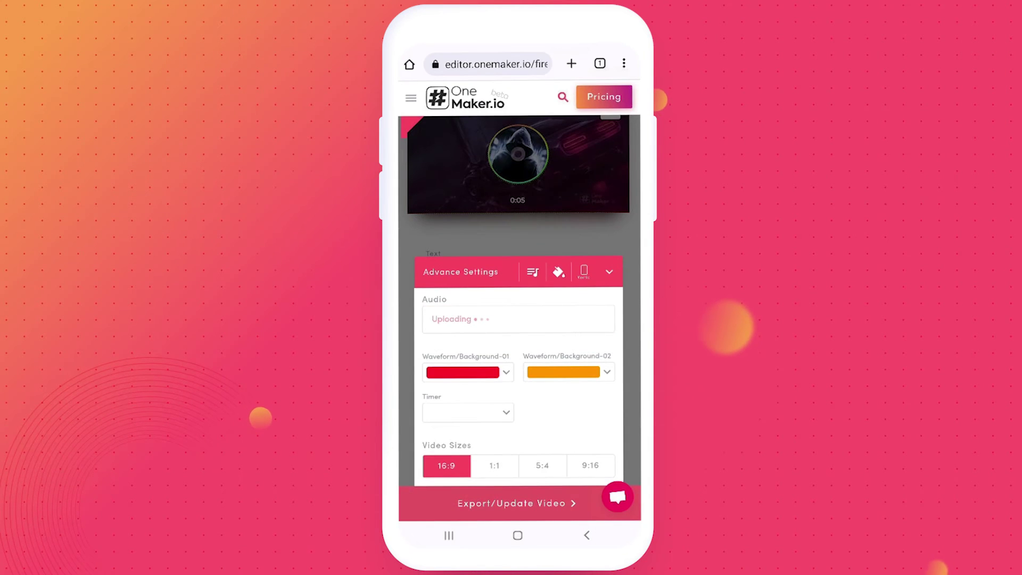
Check the waveform colour palette, keeping orange as the second waveform colour
left_click(506, 372)
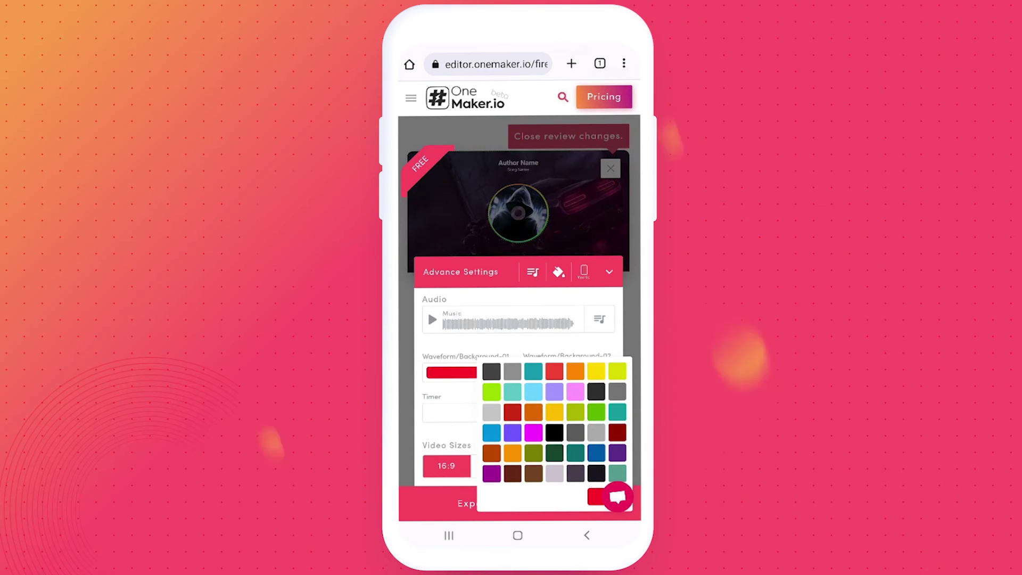
left_click(513, 453)
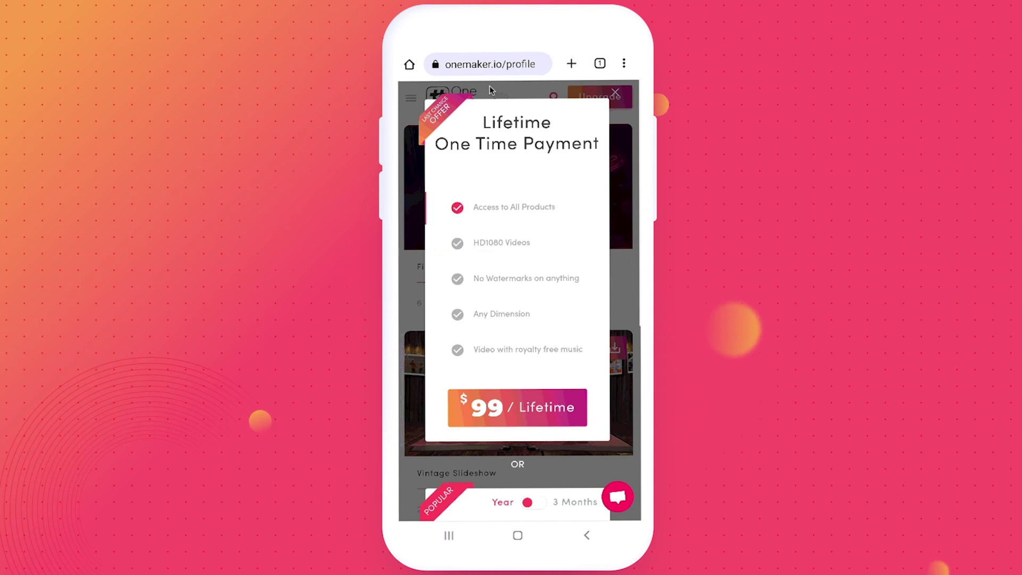
Scroll through the lifetime-plan offer and close it to reveal the saved drafts
scroll(491, 90, "down", 1)
scroll(491, 90, "down", 3)
scroll(491, 91, "down", 1)
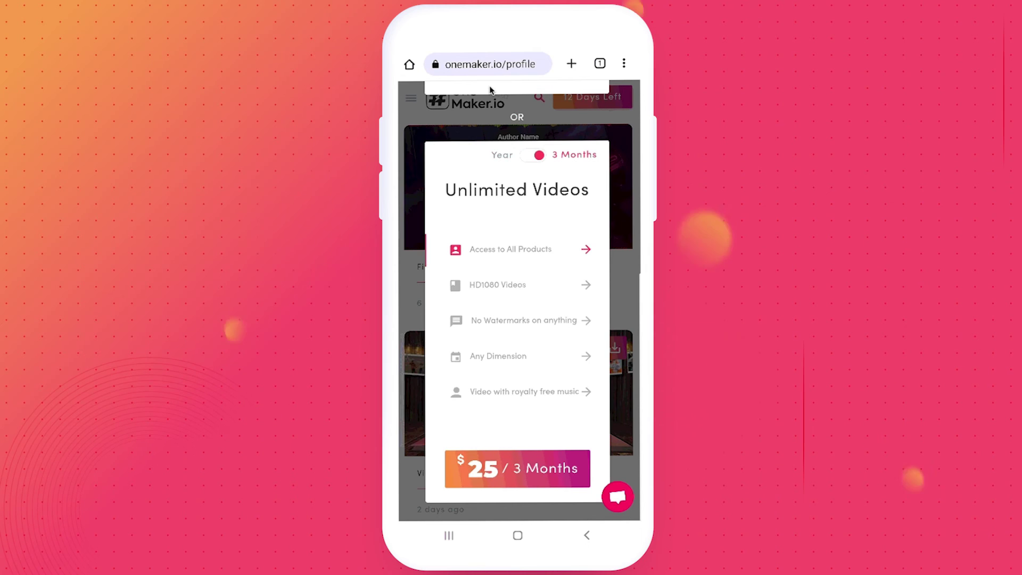
left_click(519, 90)
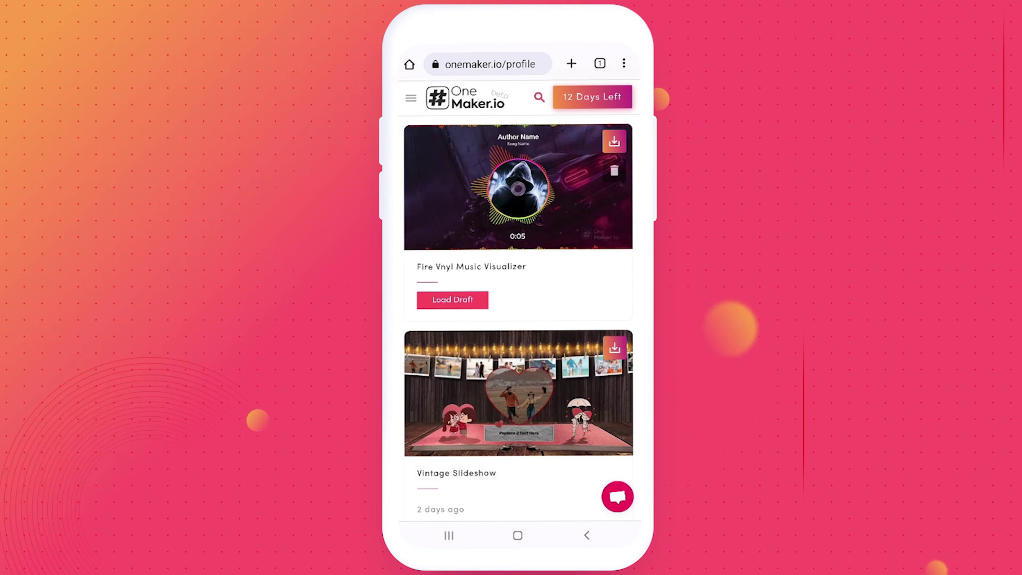